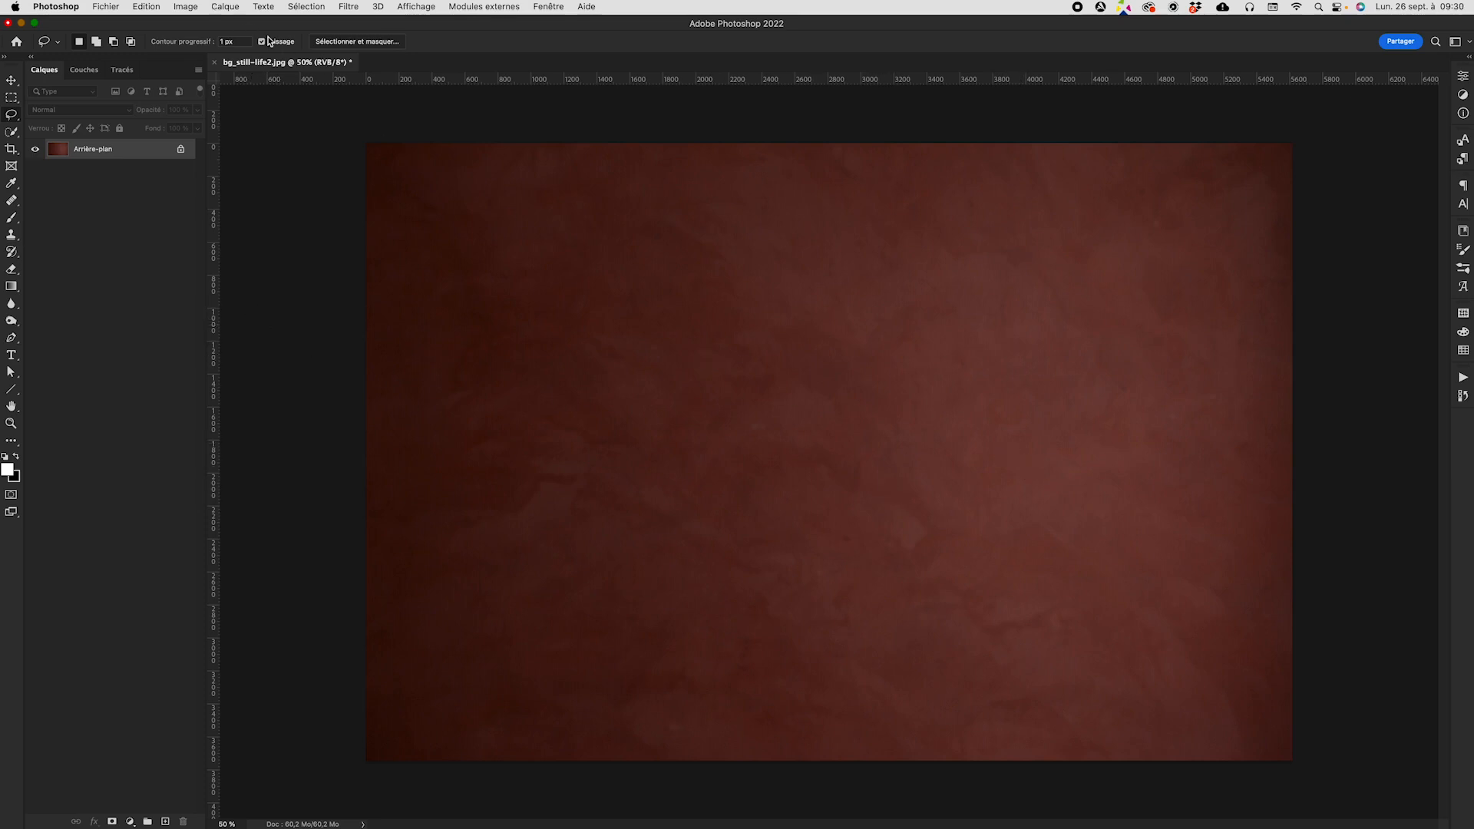
Rotate the whole background image 90° counterclockwise into portrait format
{"action": "left_click", "coordinate": [184, 7]}
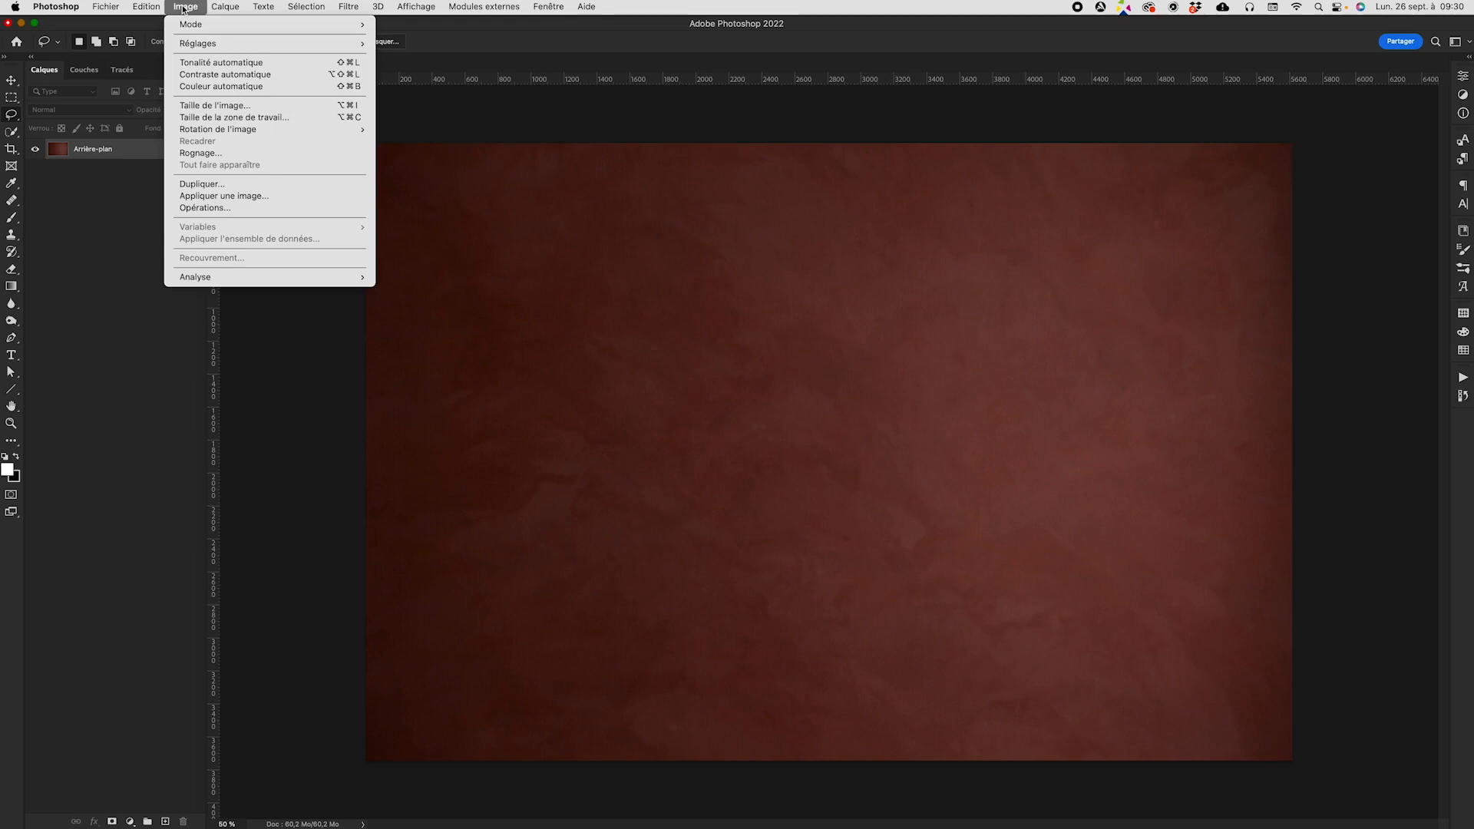
{"action": "mouse_move", "coordinate": [252, 132]}
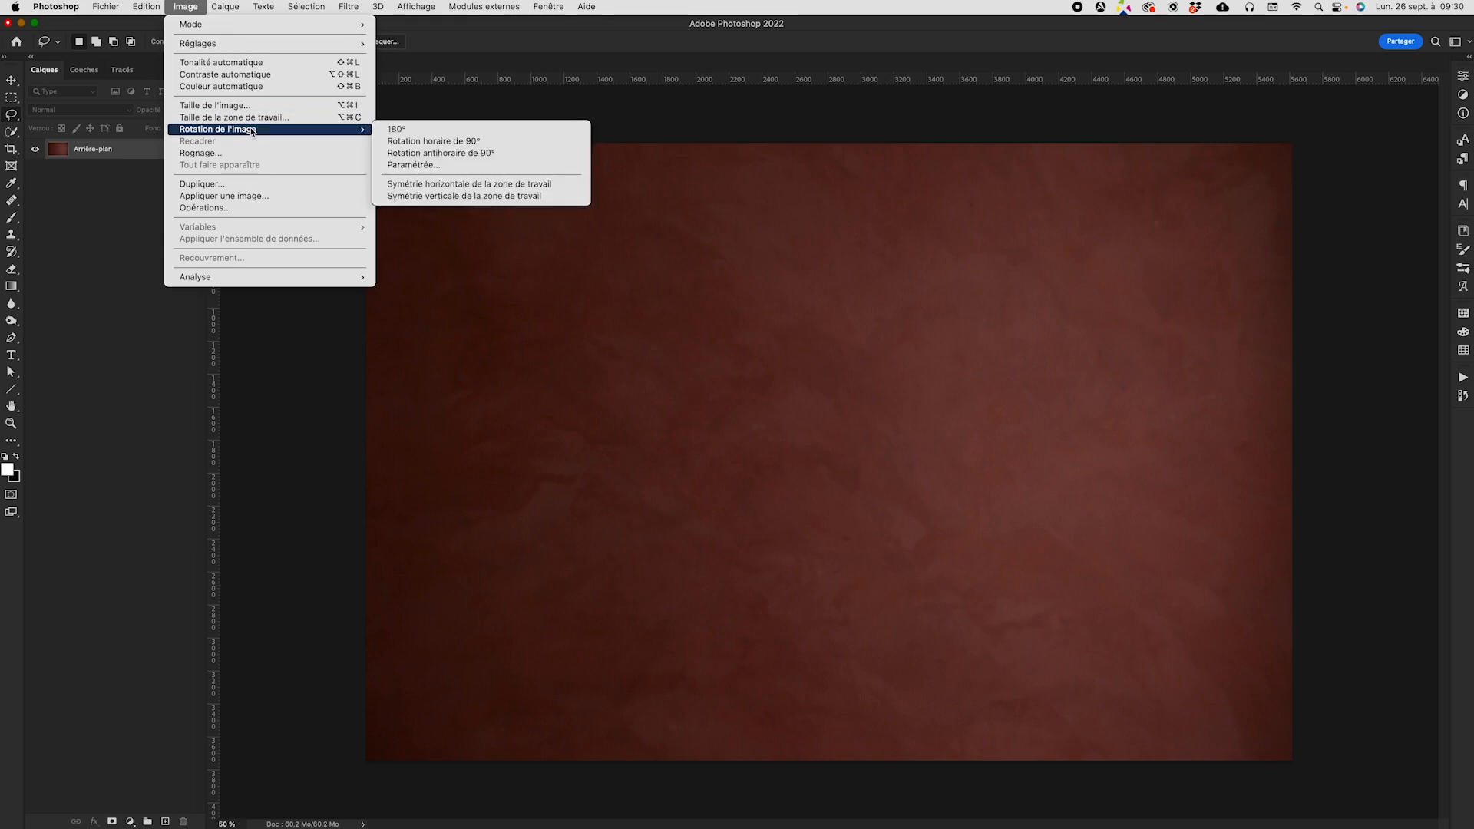
{"action": "left_click", "coordinate": [493, 161]}
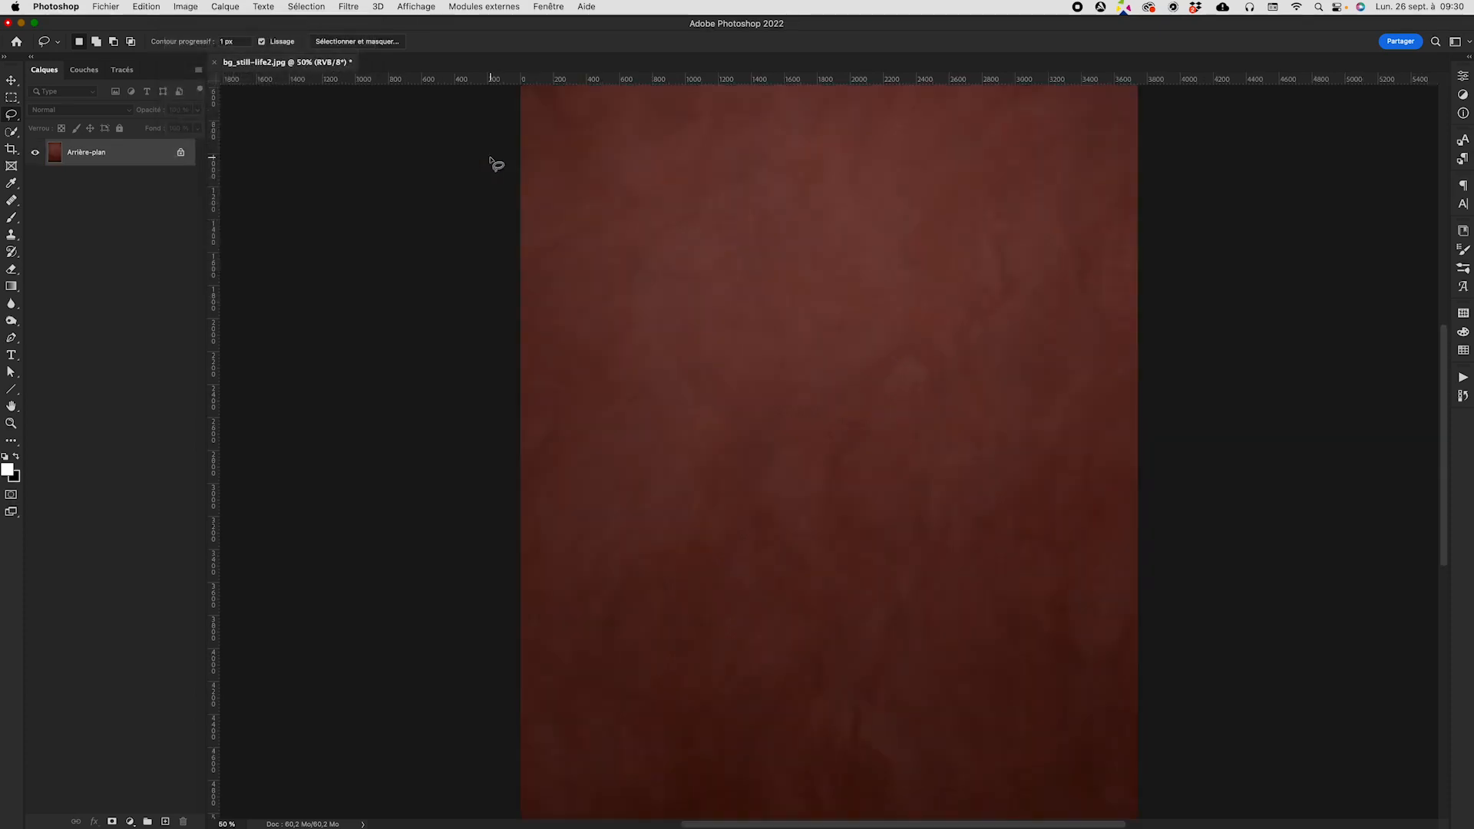
{"action": "key", "text": "super+minus"}
{"action": "key", "text": "super+minus"}
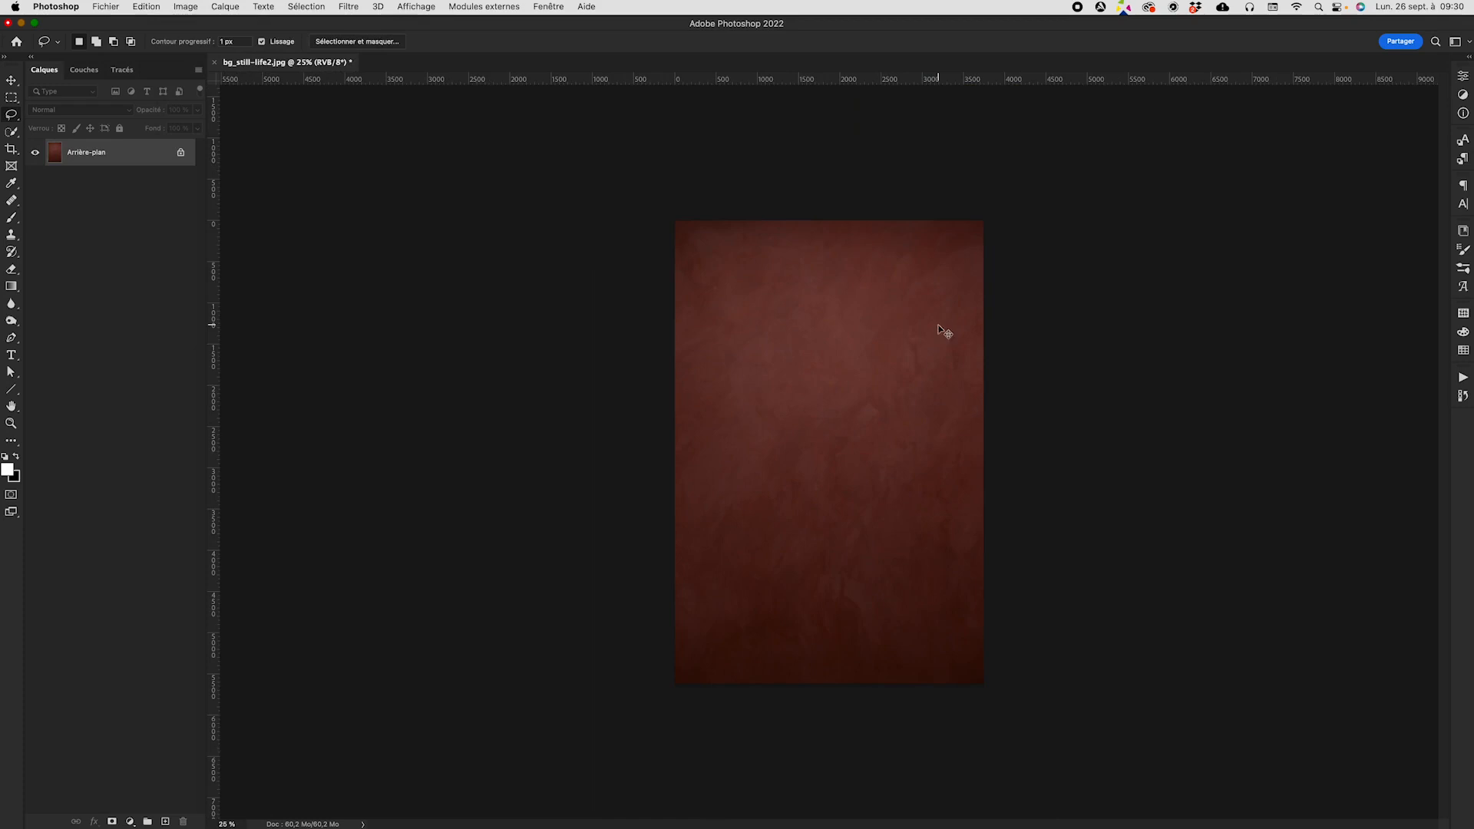
{"action": "key", "text": "super+plus"}
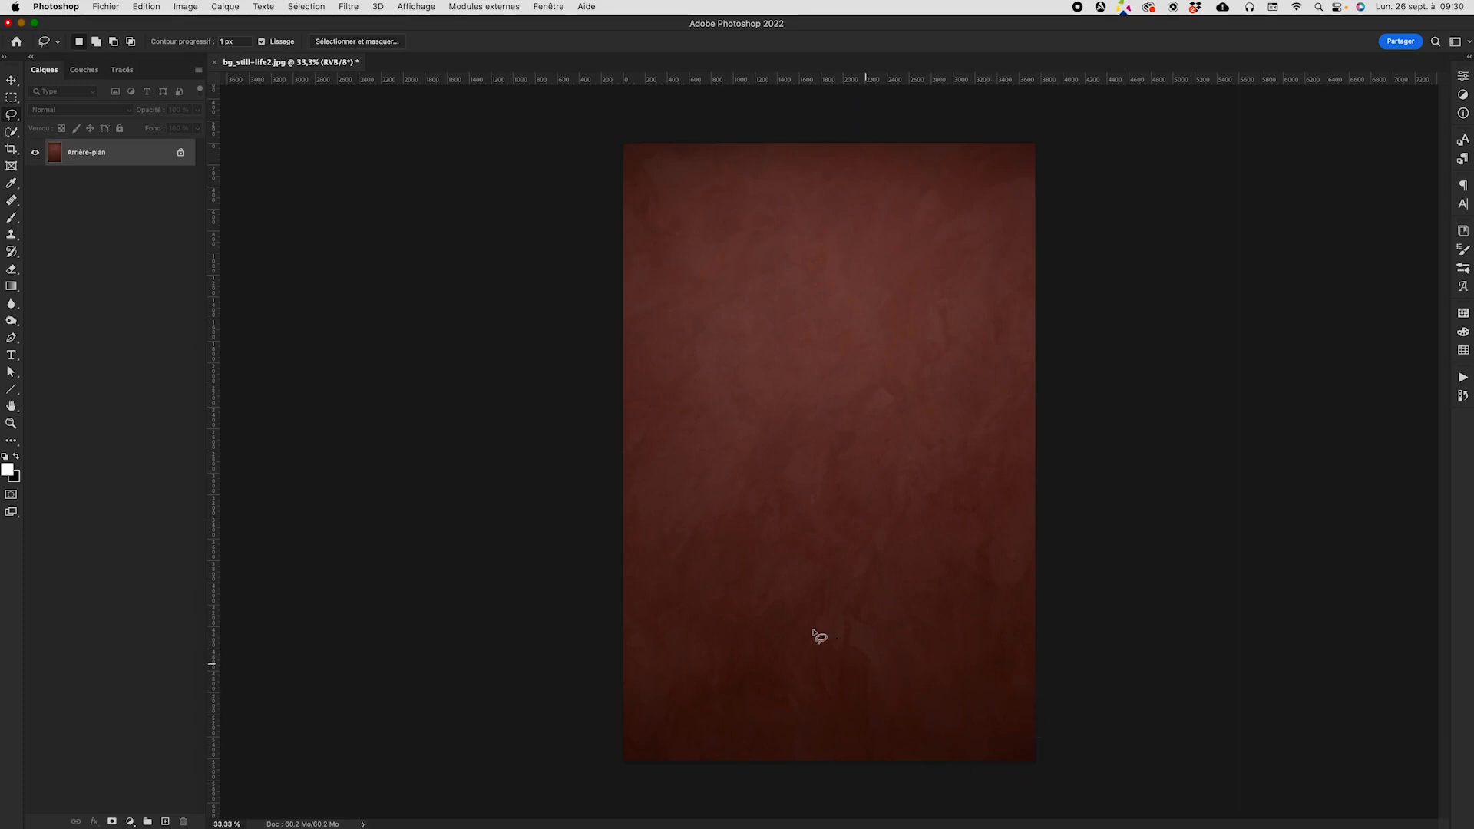
Flip the canvas horizontally and save bg_still-life2.jpg
{"action": "left_click", "coordinate": [190, 8]}
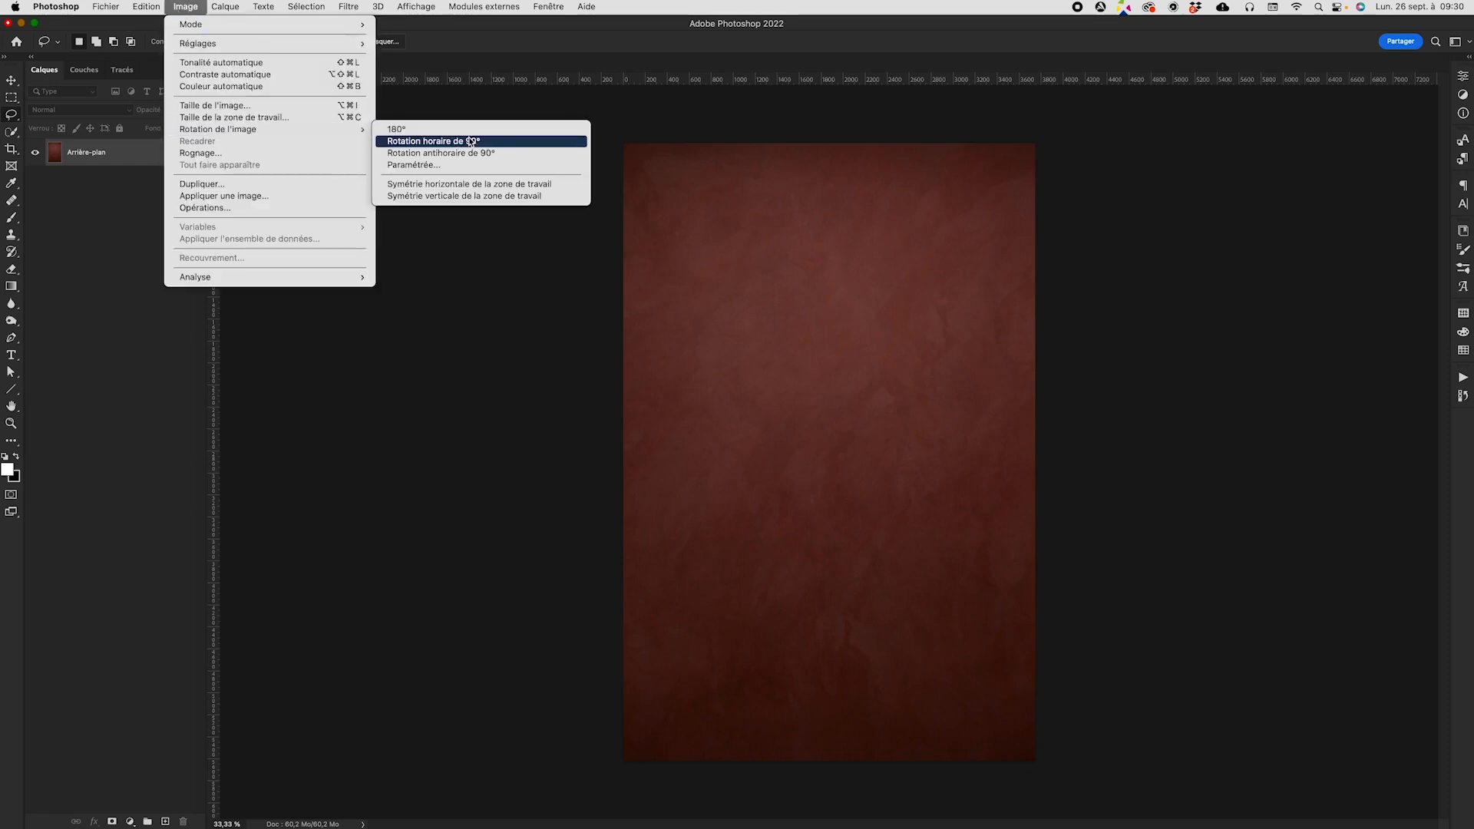
{"action": "left_click", "coordinate": [492, 189]}
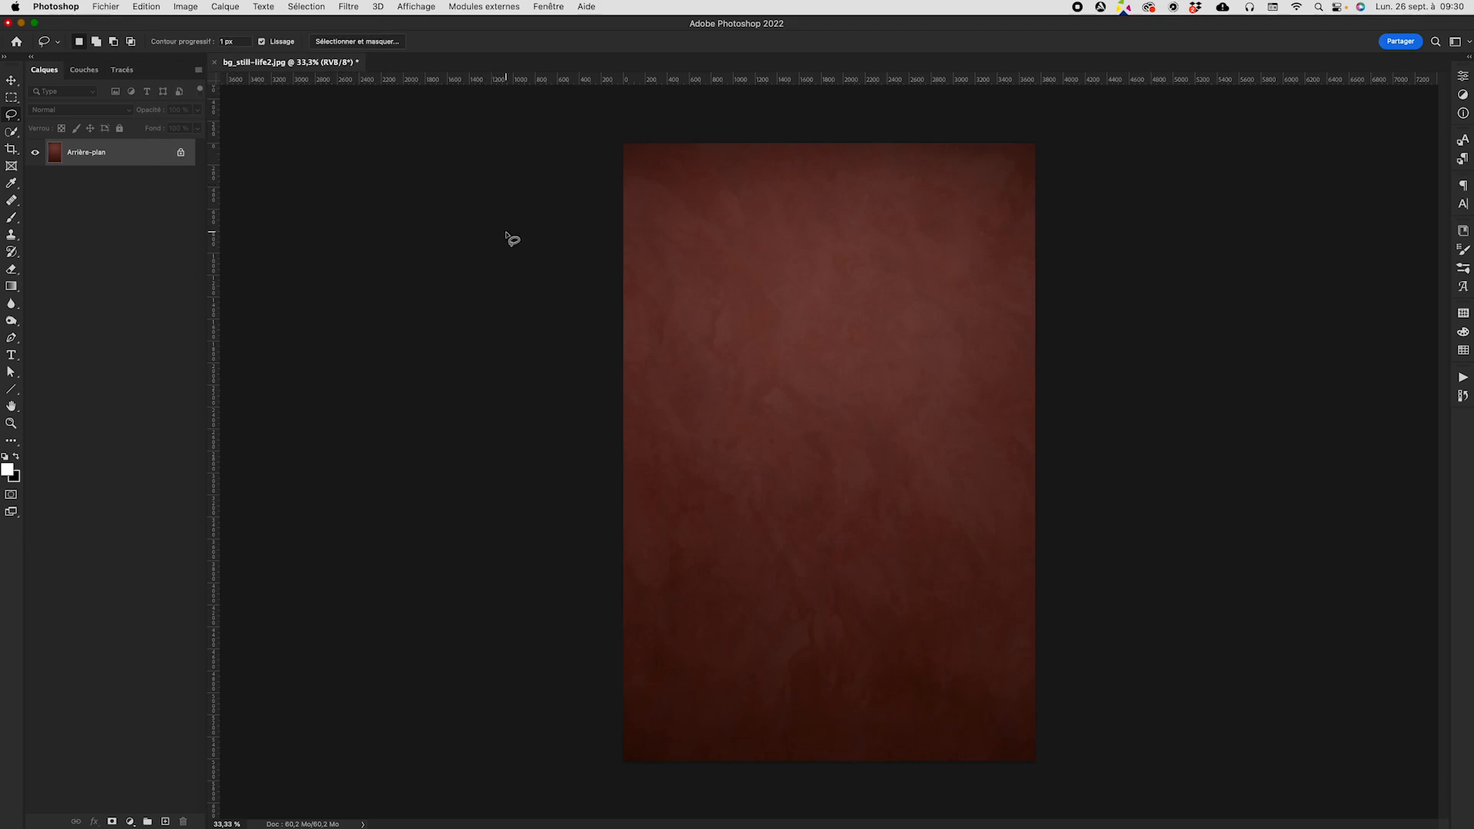
{"action": "key", "text": "super+s"}
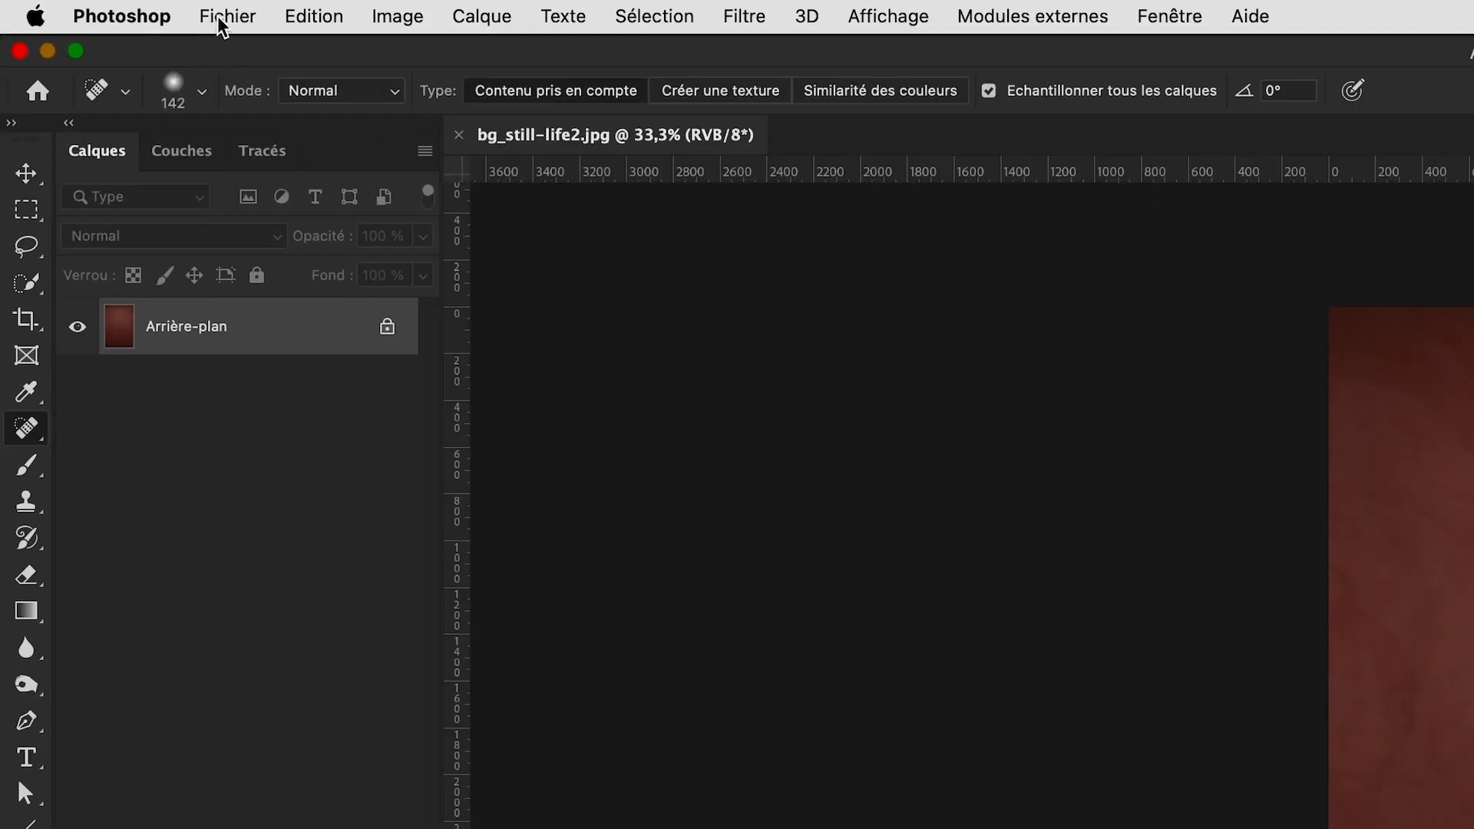
Place still-life_Bread.jpg as a linked image on the red background and accept its default size and position
{"action": "left_click", "coordinate": [222, 23]}
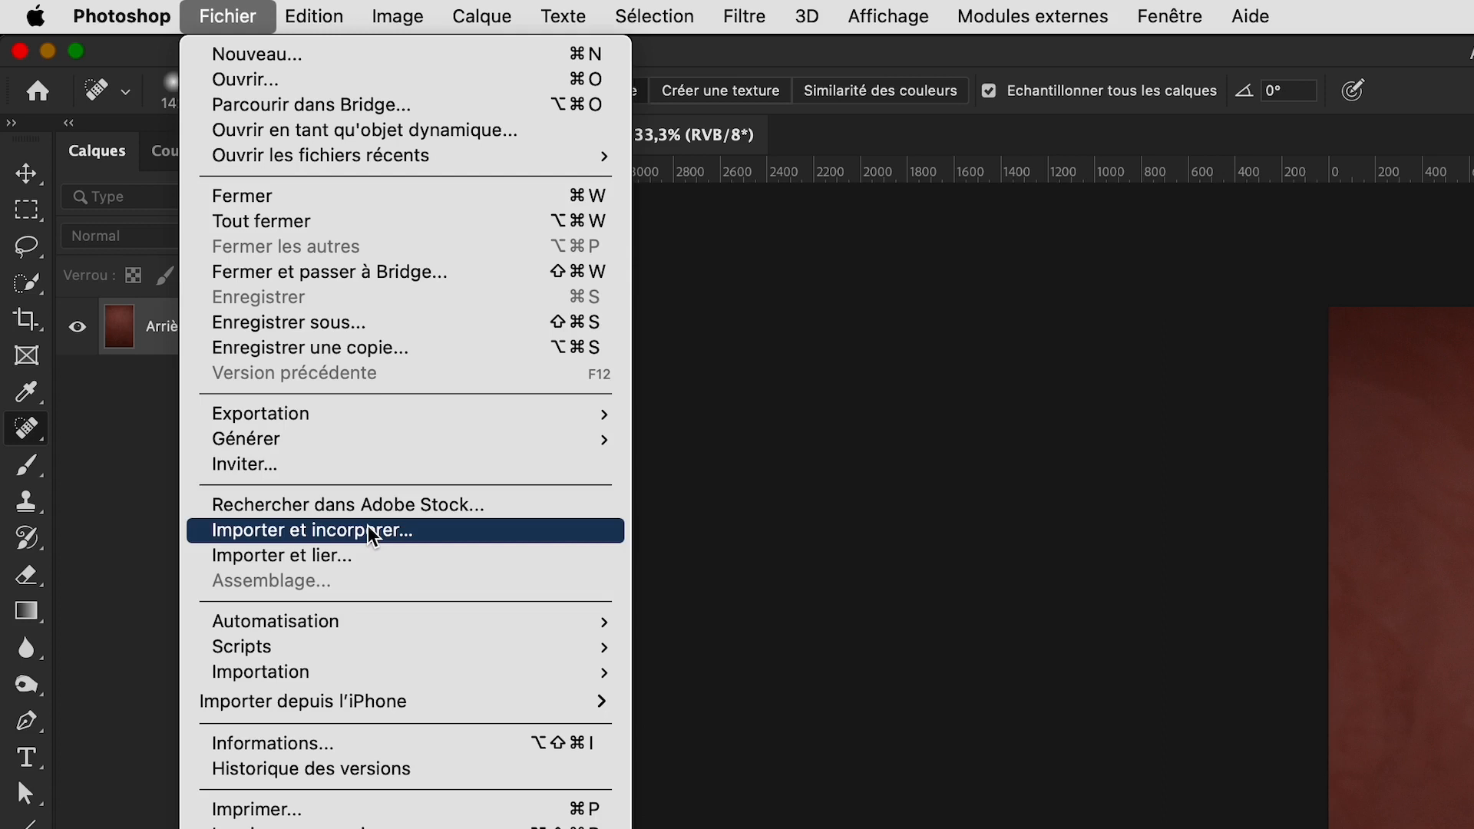
{"action": "left_click", "coordinate": [362, 564]}
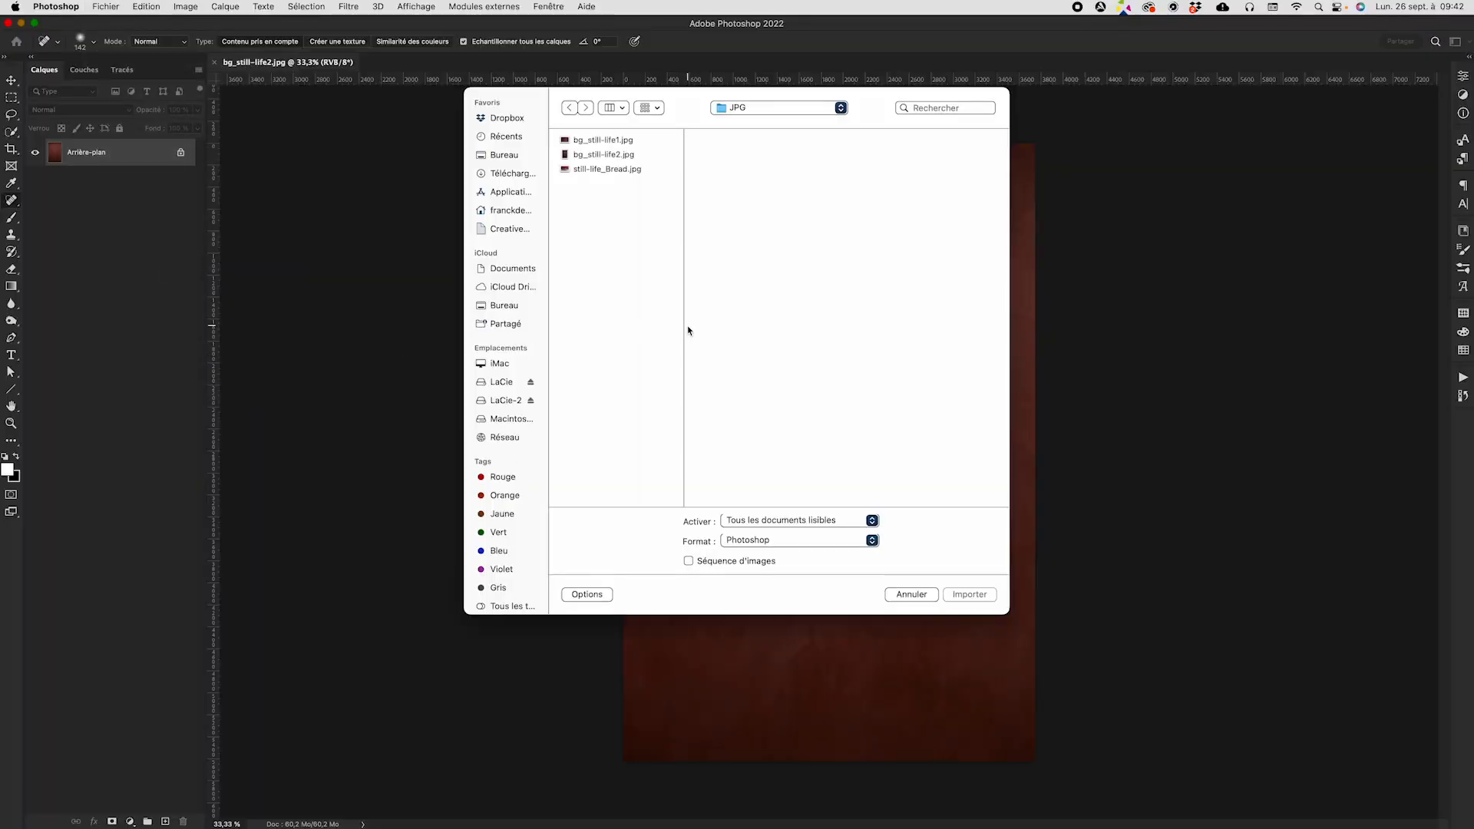
{"action": "left_click", "coordinate": [607, 169]}
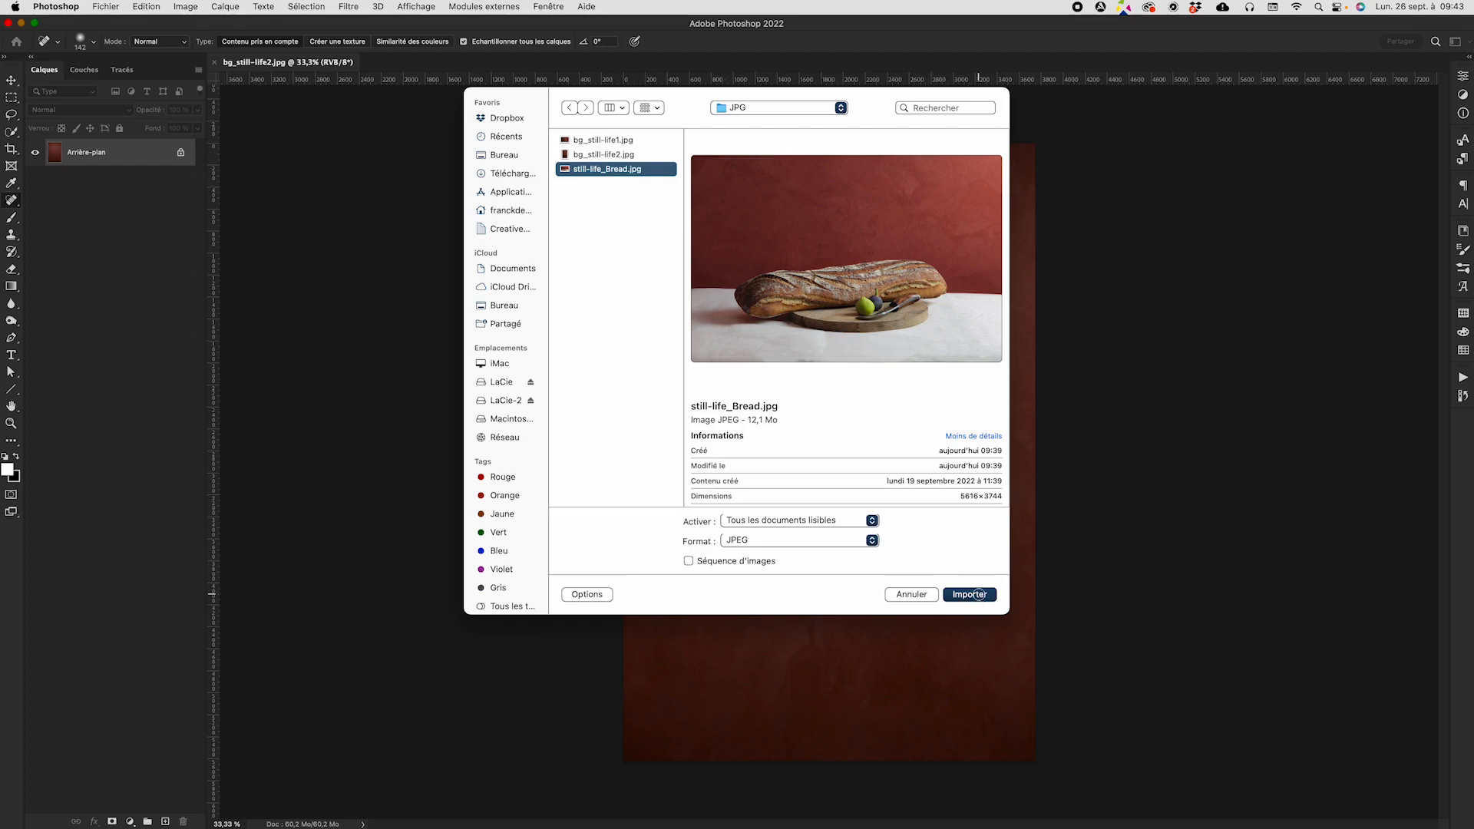
{"action": "left_click", "coordinate": [969, 595]}
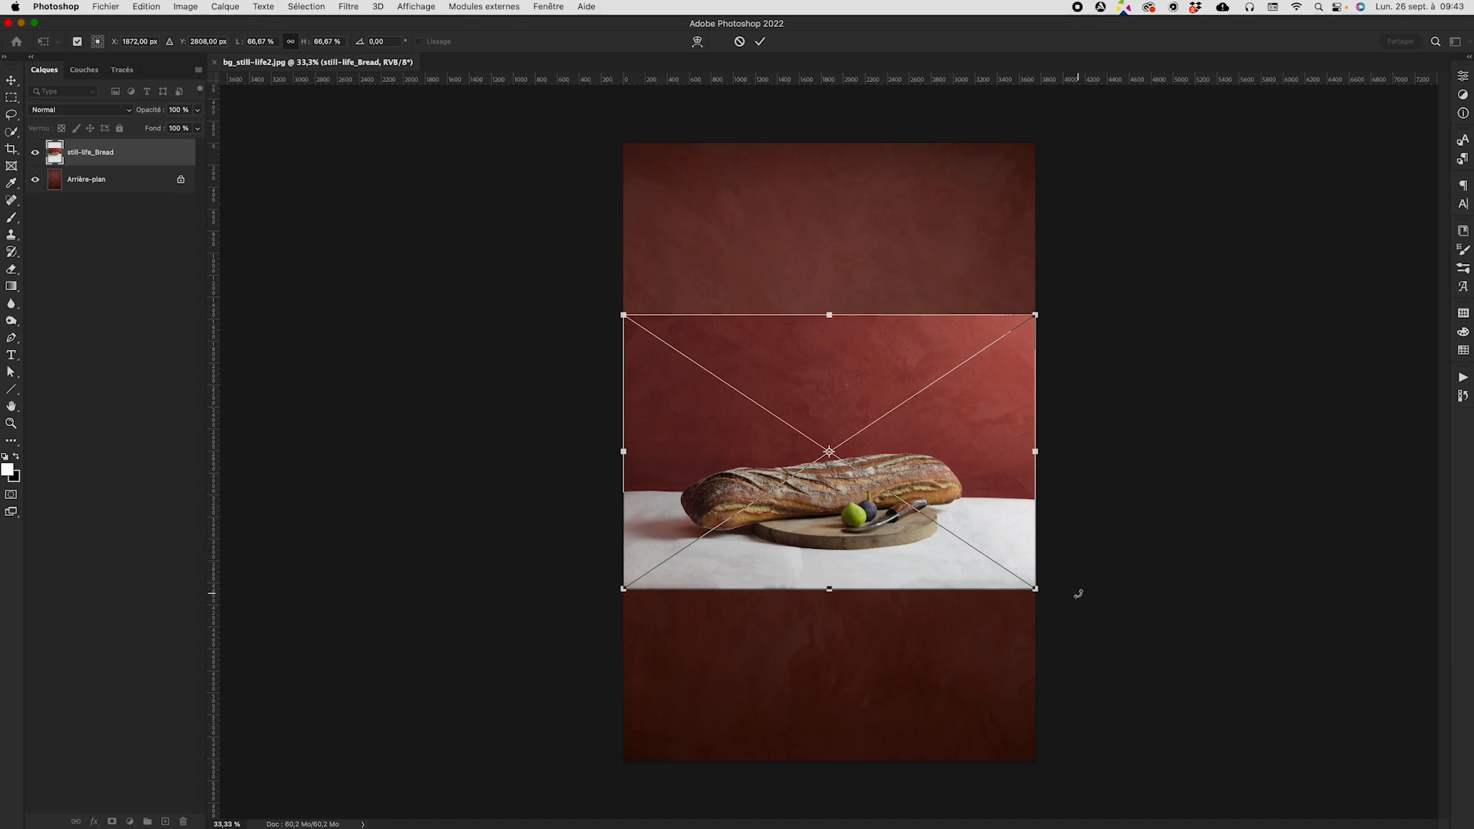
{"action": "key", "text": "Return"}
{"action": "key", "text": "j"}
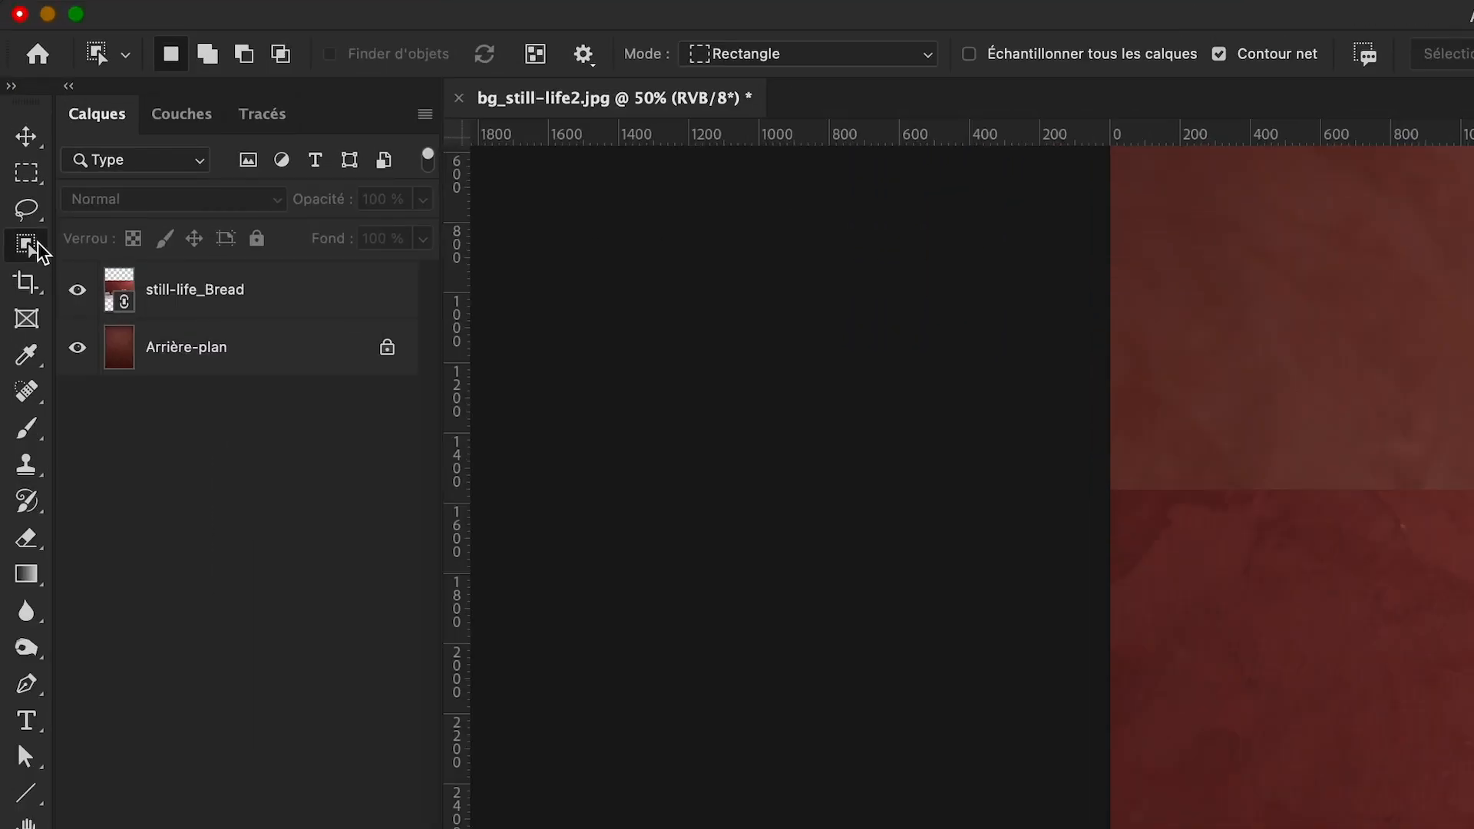
On the still-life_Bread layer, select the bread with the Object Selection tool and add the board and adjoining tablecloth to the selection
{"action": "left_click_drag", "start_coordinate": [15, 131], "coordinate": [32, 135]}
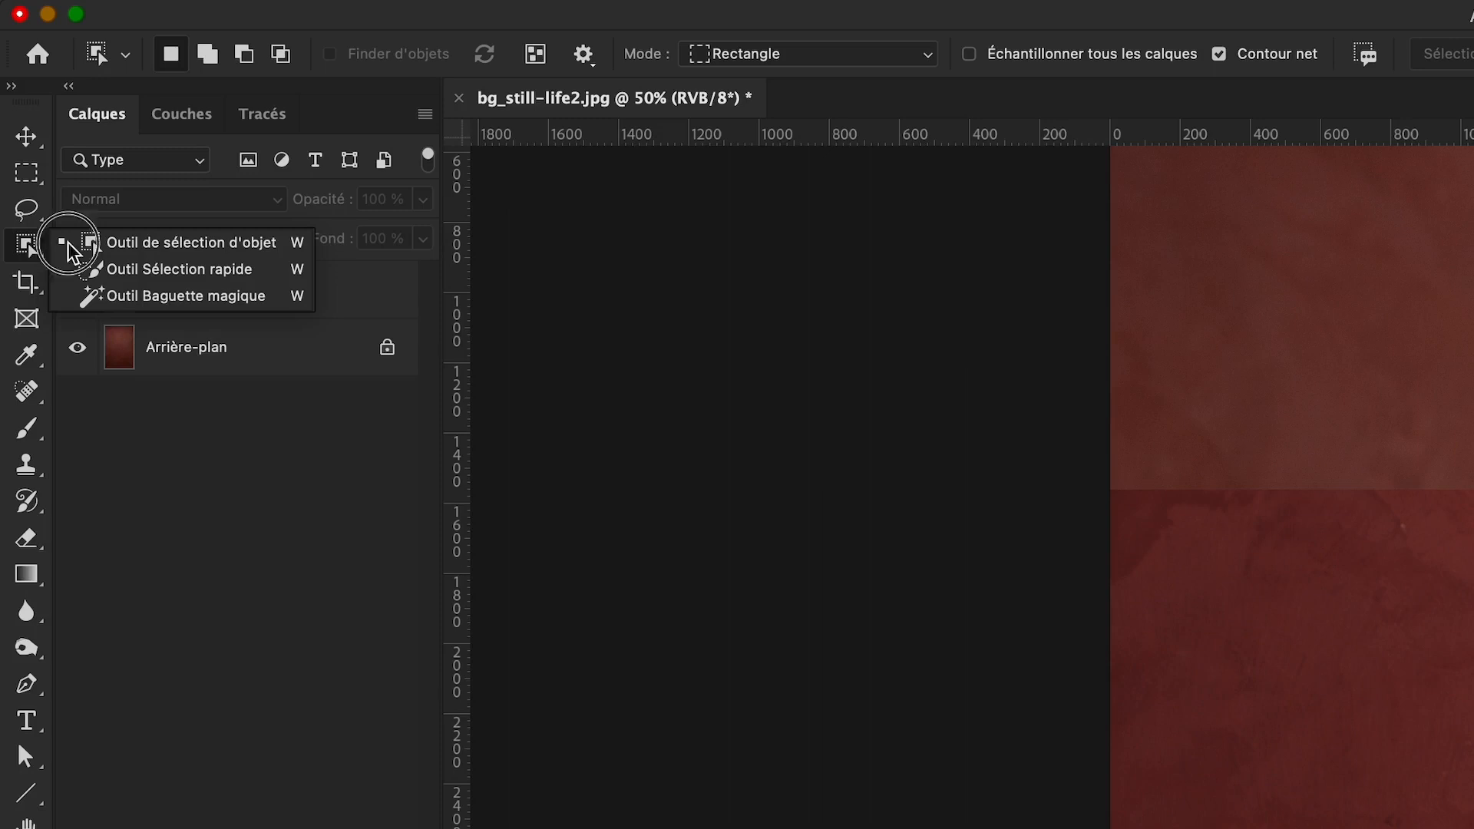
{"action": "left_click", "coordinate": [140, 244]}
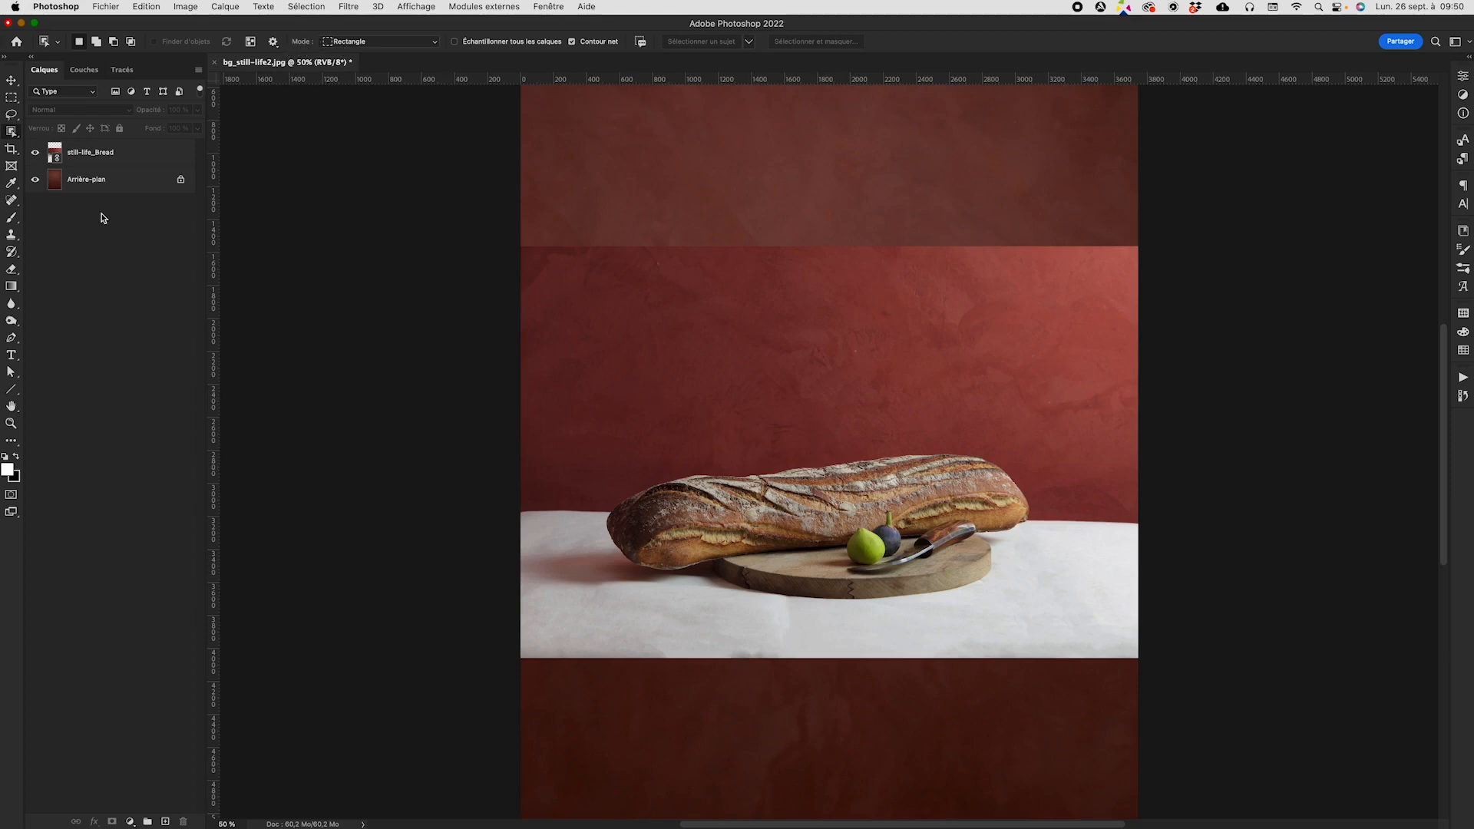
{"action": "left_click", "coordinate": [106, 162]}
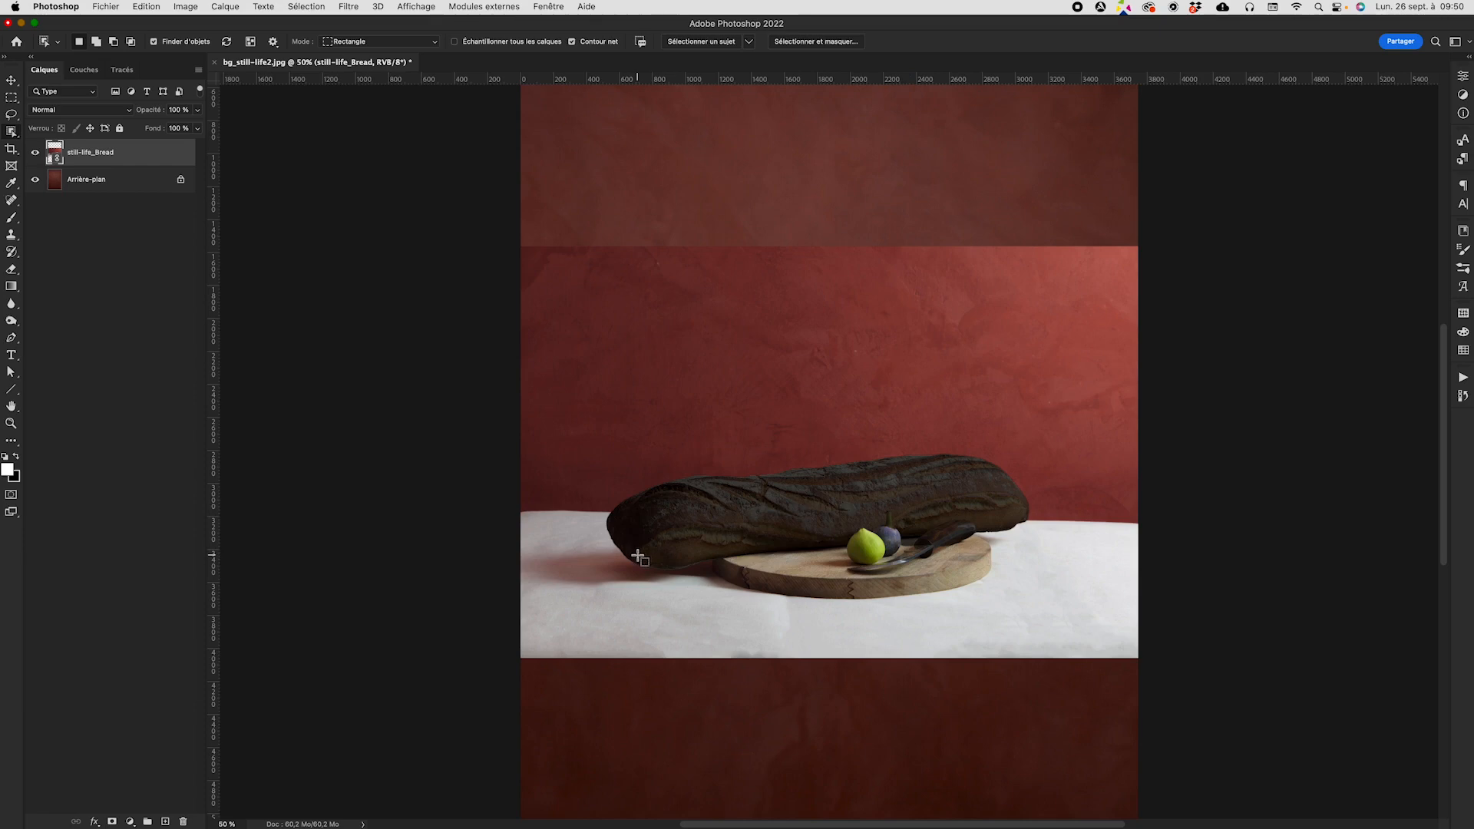
{"action": "left_click", "coordinate": [717, 532]}
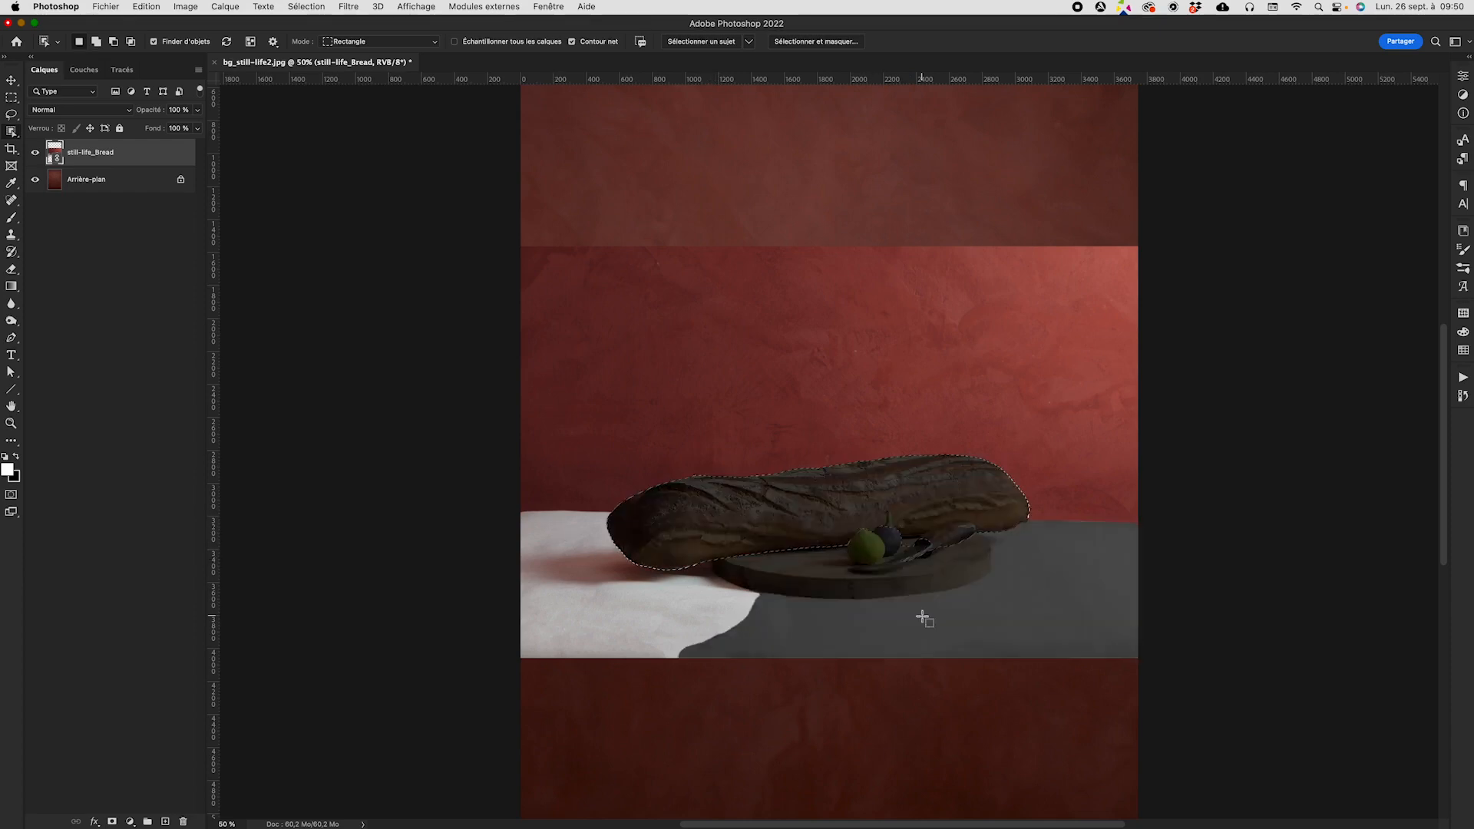
{"action": "key", "text": "shift"}
{"action": "left_click", "coordinate": [954, 612]}
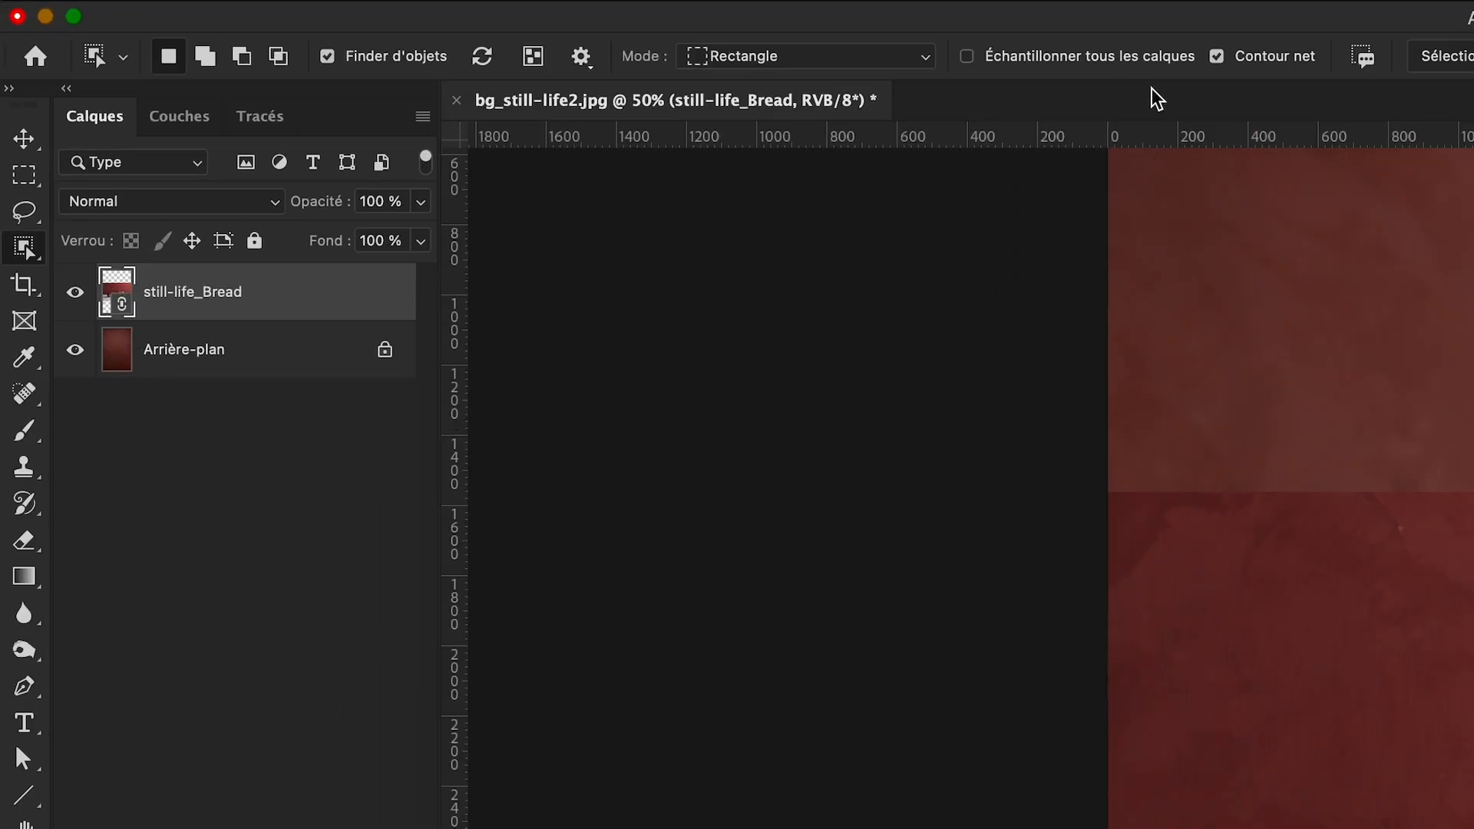
Switch Object Selection to Lasso mode and add the remaining tablecloth beneath the bread's left end to the selection
{"action": "left_click", "coordinate": [868, 55]}
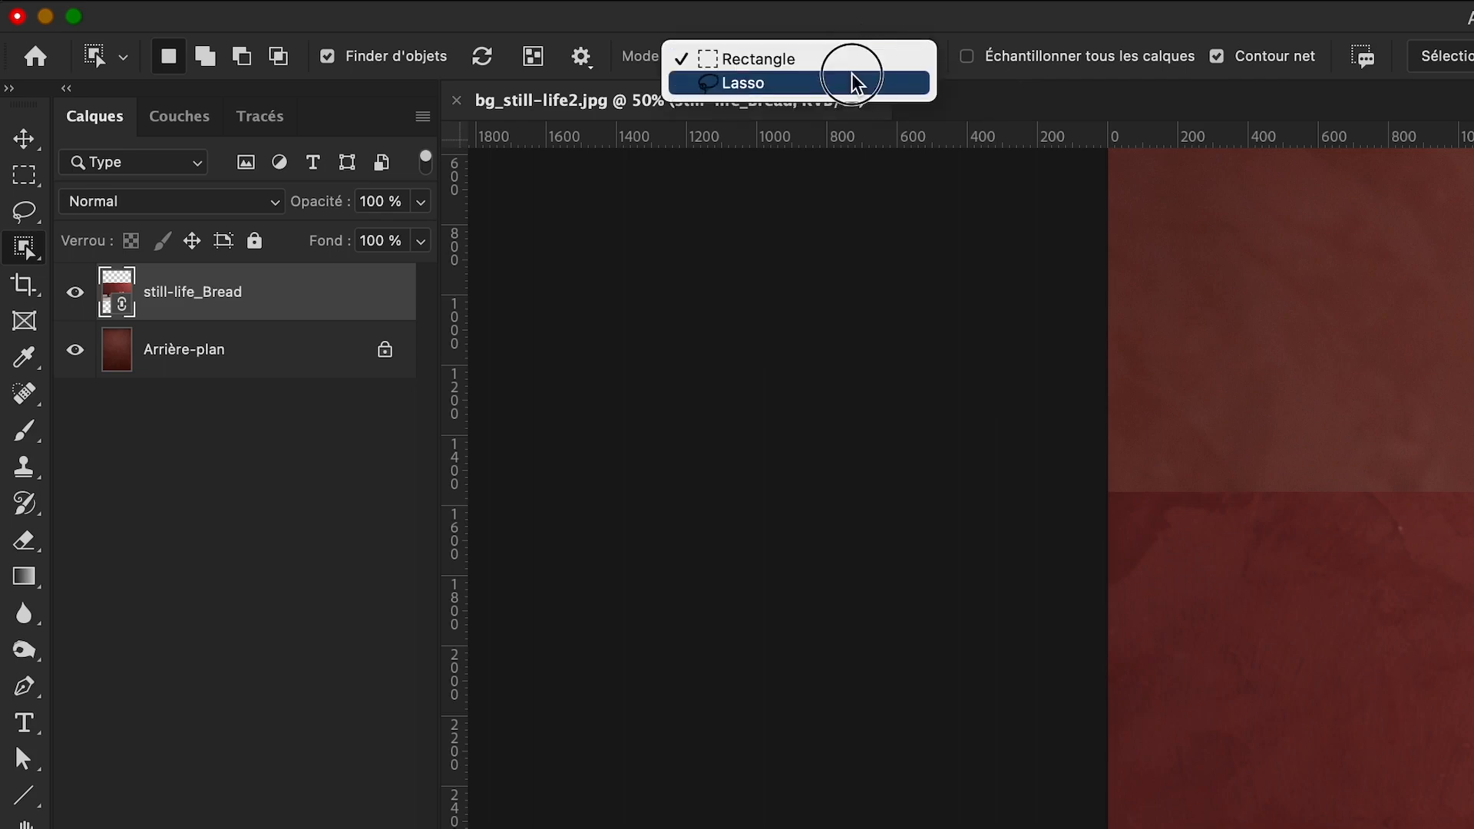
{"action": "left_click", "coordinate": [855, 81]}
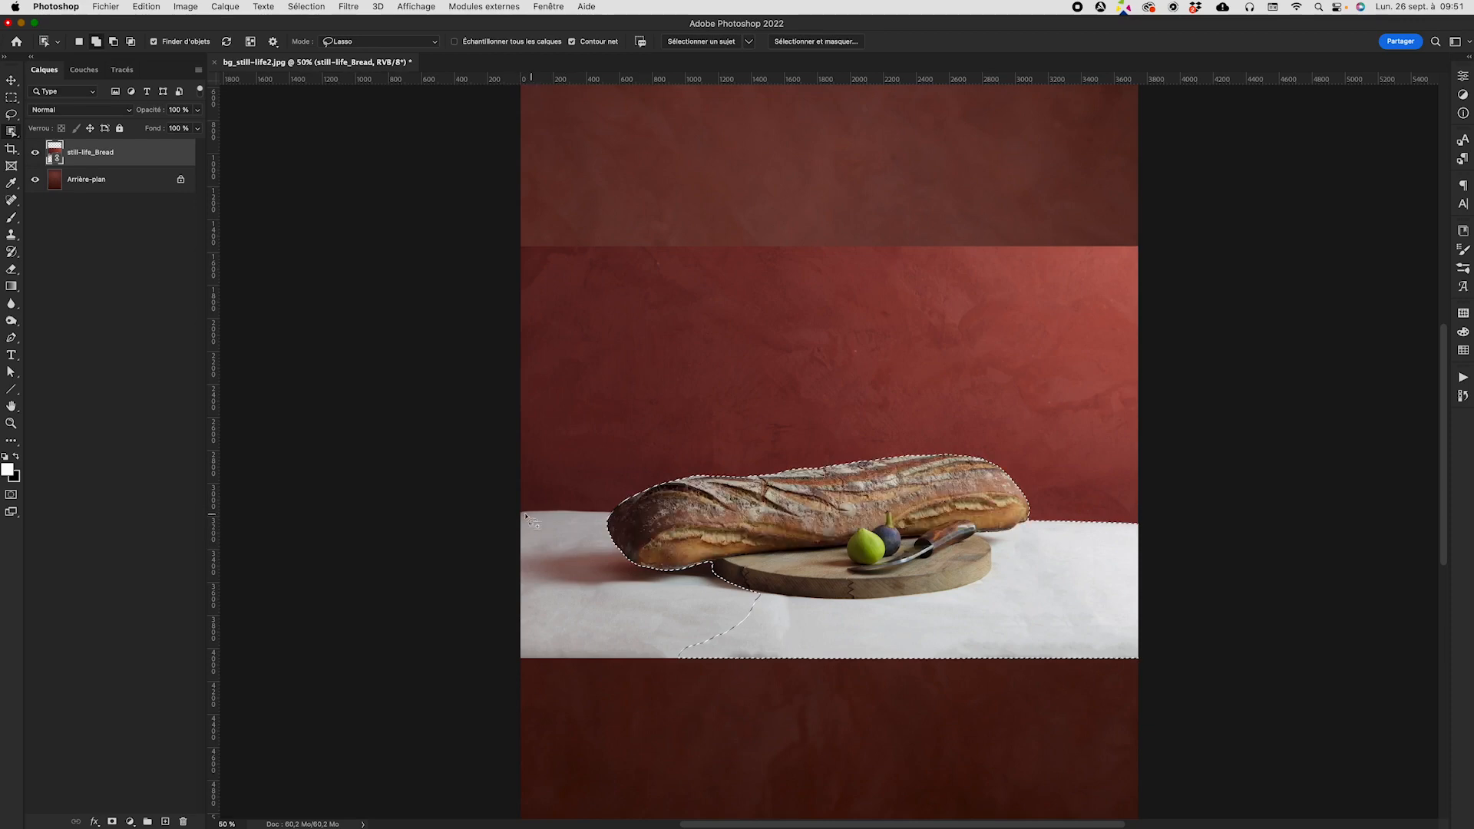
{"action": "mouse_move", "coordinate": [521, 513]}
{"action": "left_mouse_down"}
{"action": "mouse_move", "coordinate": [611, 513]}
{"action": "mouse_move", "coordinate": [718, 545]}
{"action": "mouse_move", "coordinate": [778, 622]}
{"action": "mouse_move", "coordinate": [586, 675]}
{"action": "mouse_move", "coordinate": [499, 643]}
{"action": "mouse_move", "coordinate": [508, 521]}
{"action": "mouse_move", "coordinate": [470, 568]}
{"action": "mouse_move", "coordinate": [487, 579]}
{"action": "mouse_move", "coordinate": [522, 559]}
{"action": "left_mouse_up"}
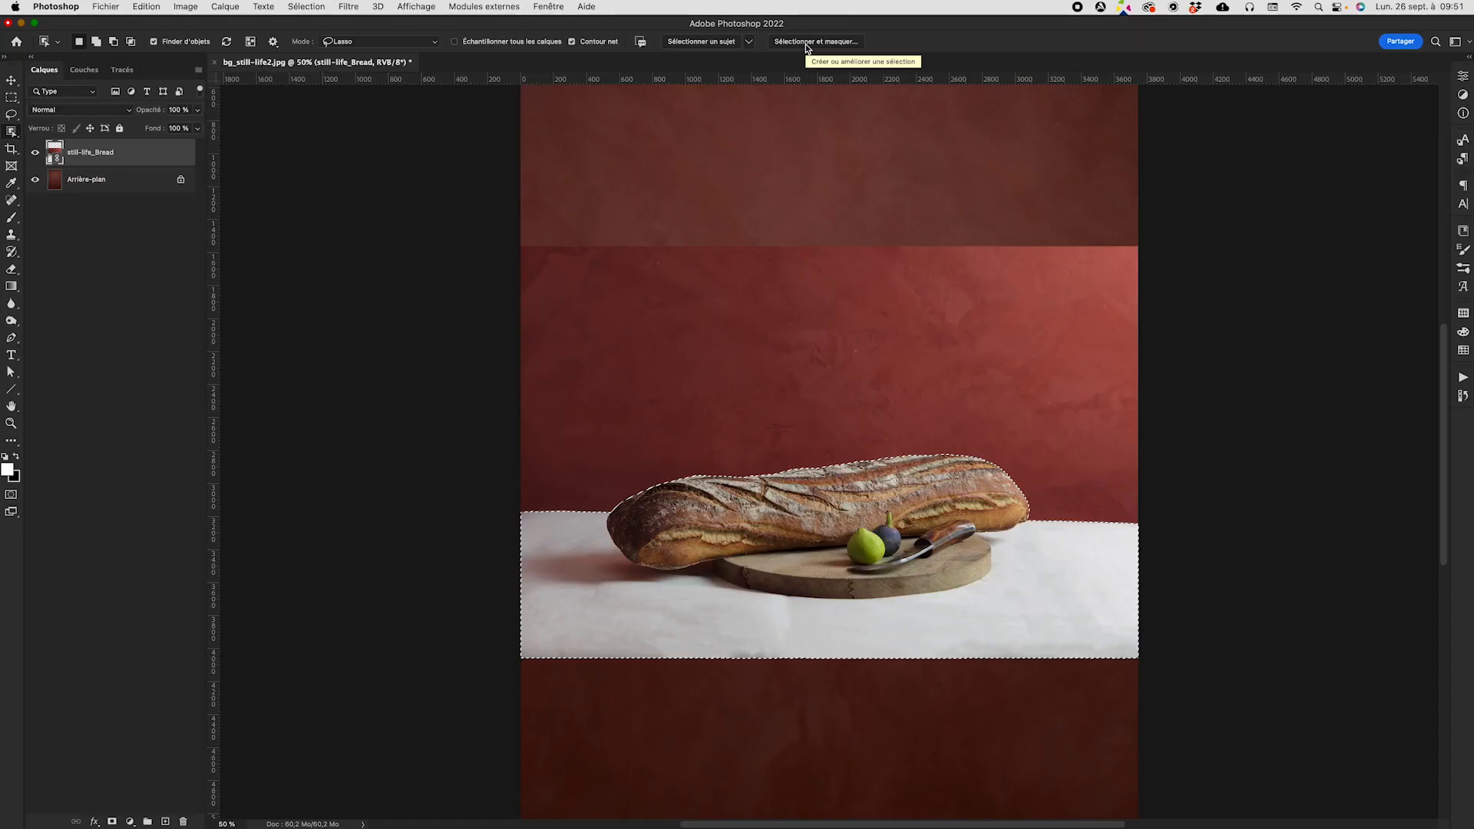
Open the selection in Select and Mask, with the masked-area overlay at 100% opacity in a mid-grey near #868686
{"action": "left_click", "coordinate": [883, 59]}
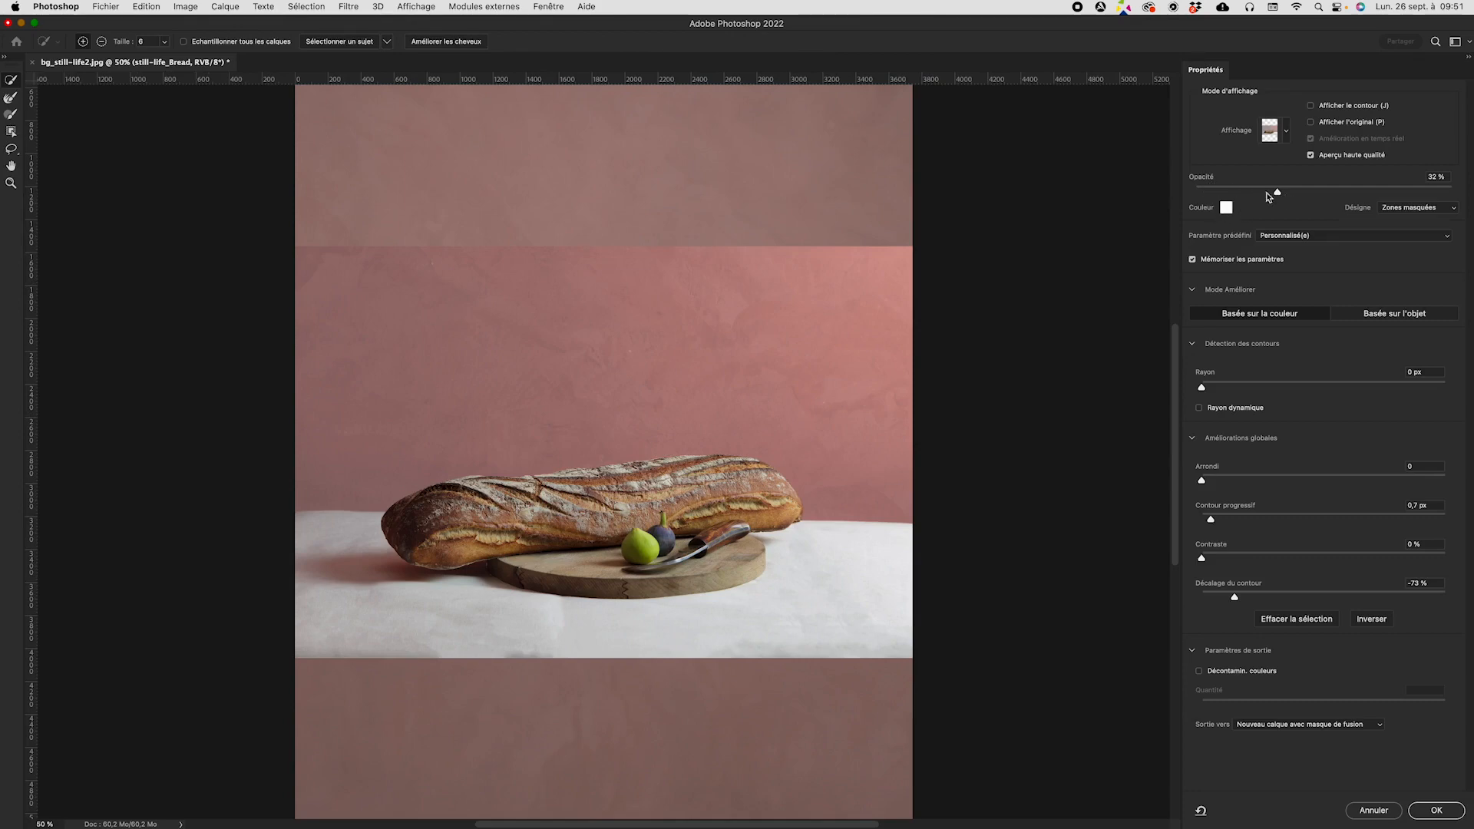
{"action": "left_click_drag", "start_coordinate": [1277, 196], "coordinate": [1458, 201]}
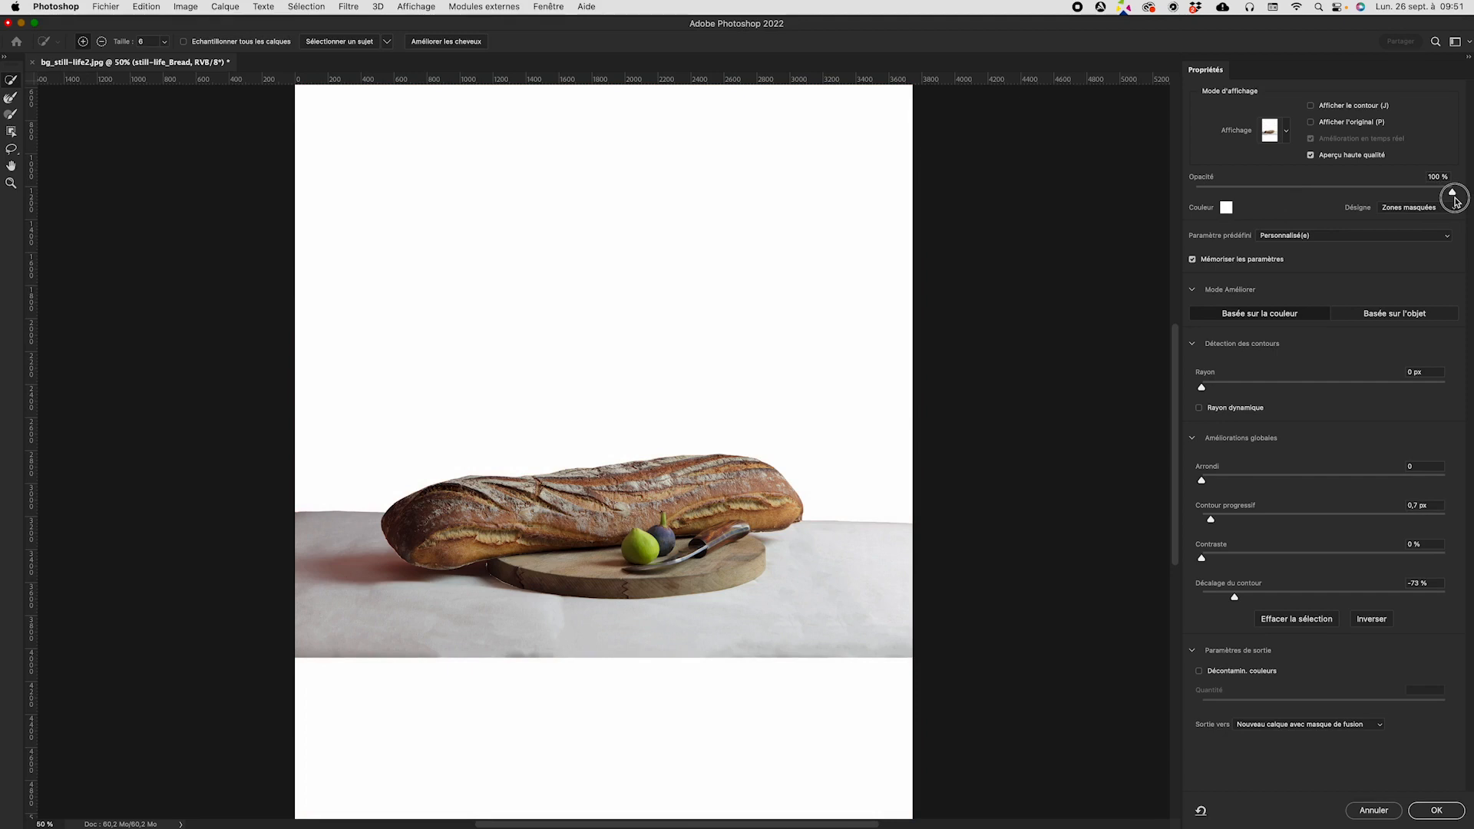
{"action": "left_click", "coordinate": [1226, 208]}
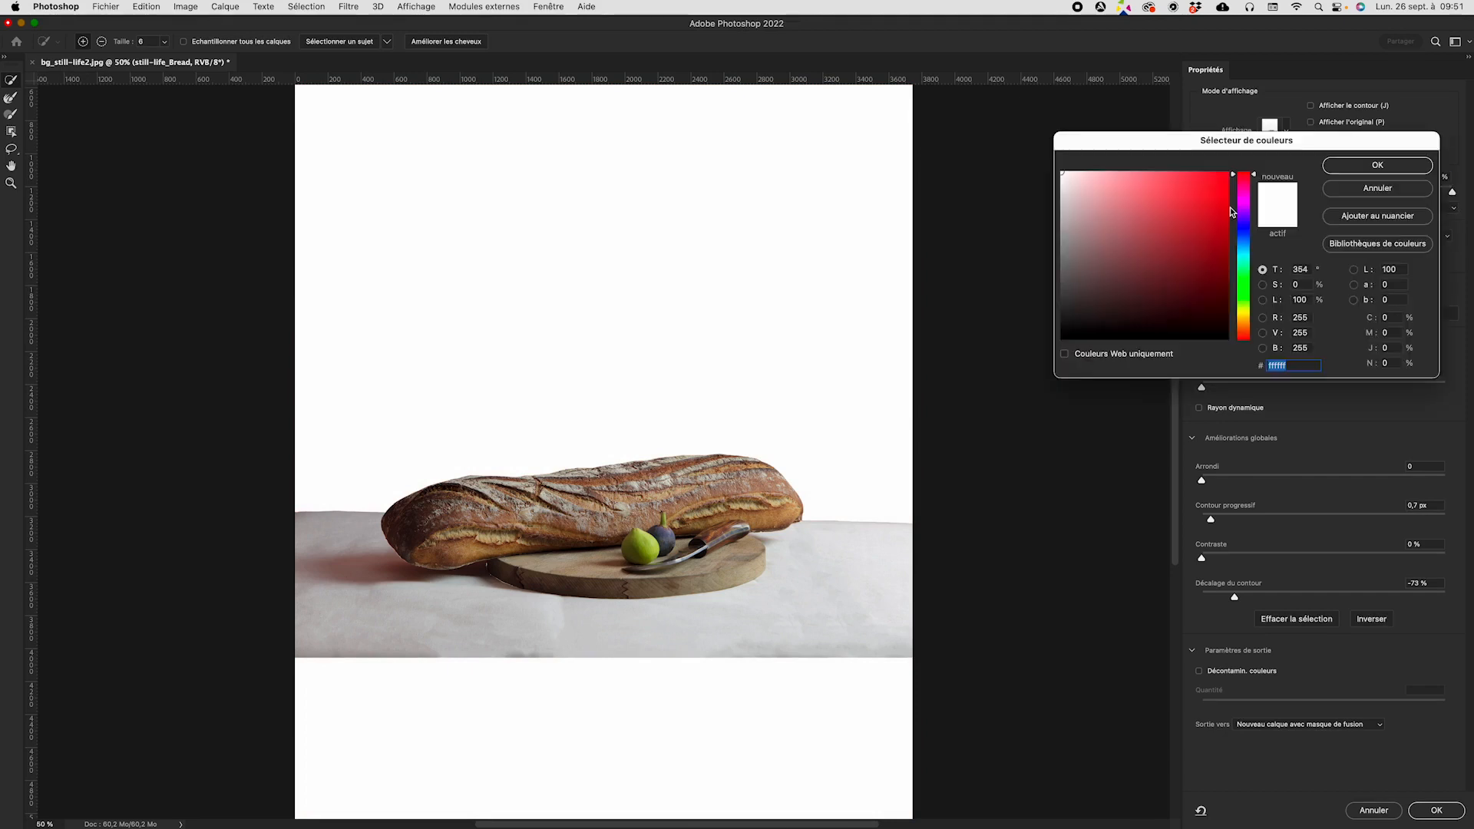
{"action": "left_click_drag", "start_coordinate": [1127, 215], "coordinate": [1017, 255]}
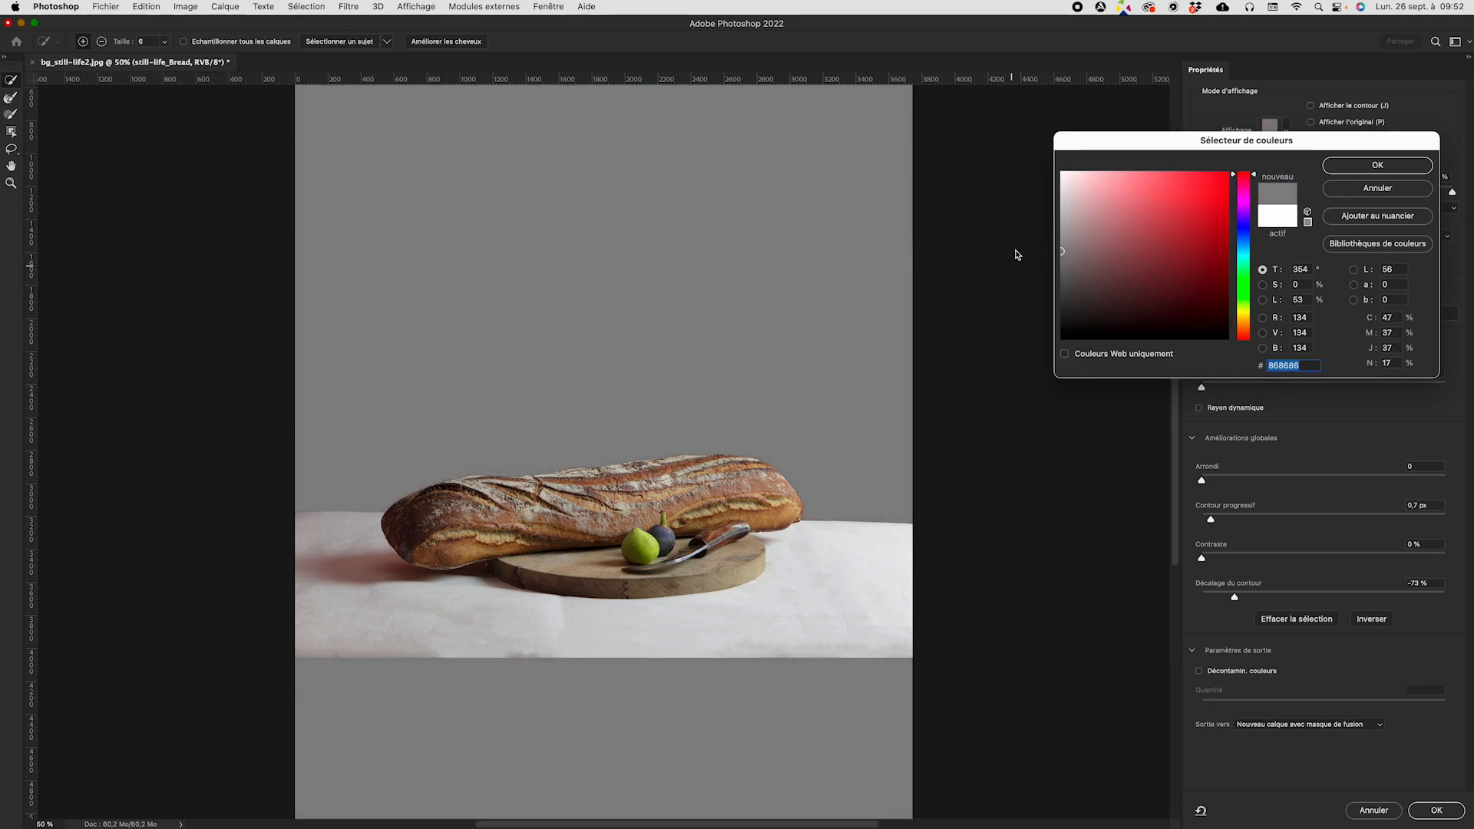
{"action": "mouse_move", "coordinate": [1062, 251]}
{"action": "left_mouse_down"}
{"action": "mouse_move", "coordinate": [1040, 236]}
{"action": "mouse_move", "coordinate": [1035, 253]}
{"action": "left_mouse_up"}
{"action": "left_click", "coordinate": [1357, 171]}
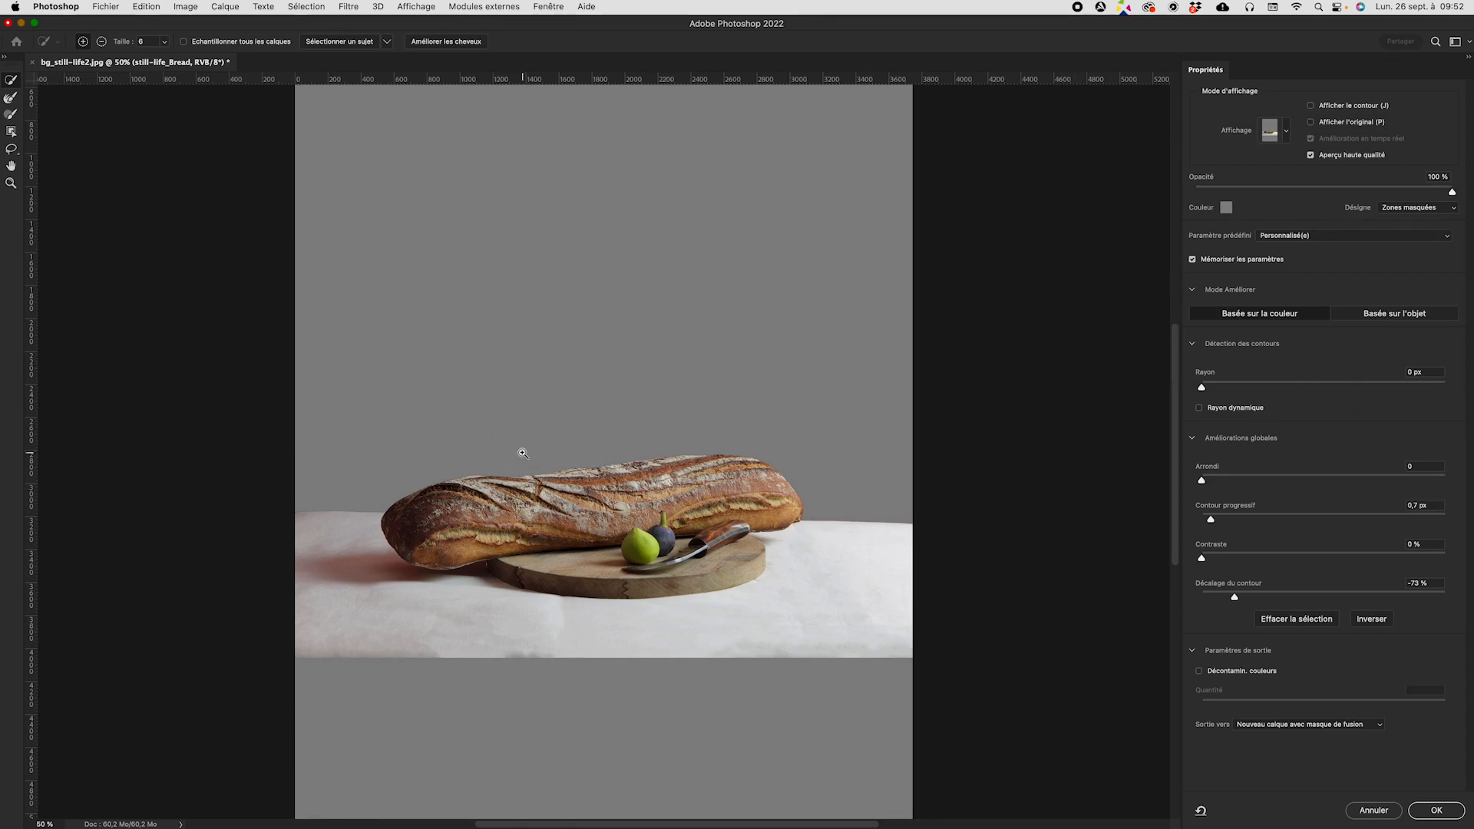
Refine the tablecloth's back edge to the left of the bread with the Refine Edge brush
{"action": "left_click", "coordinate": [562, 486], "text": "super"}
{"action": "left_click", "coordinate": [562, 486], "text": "super"}
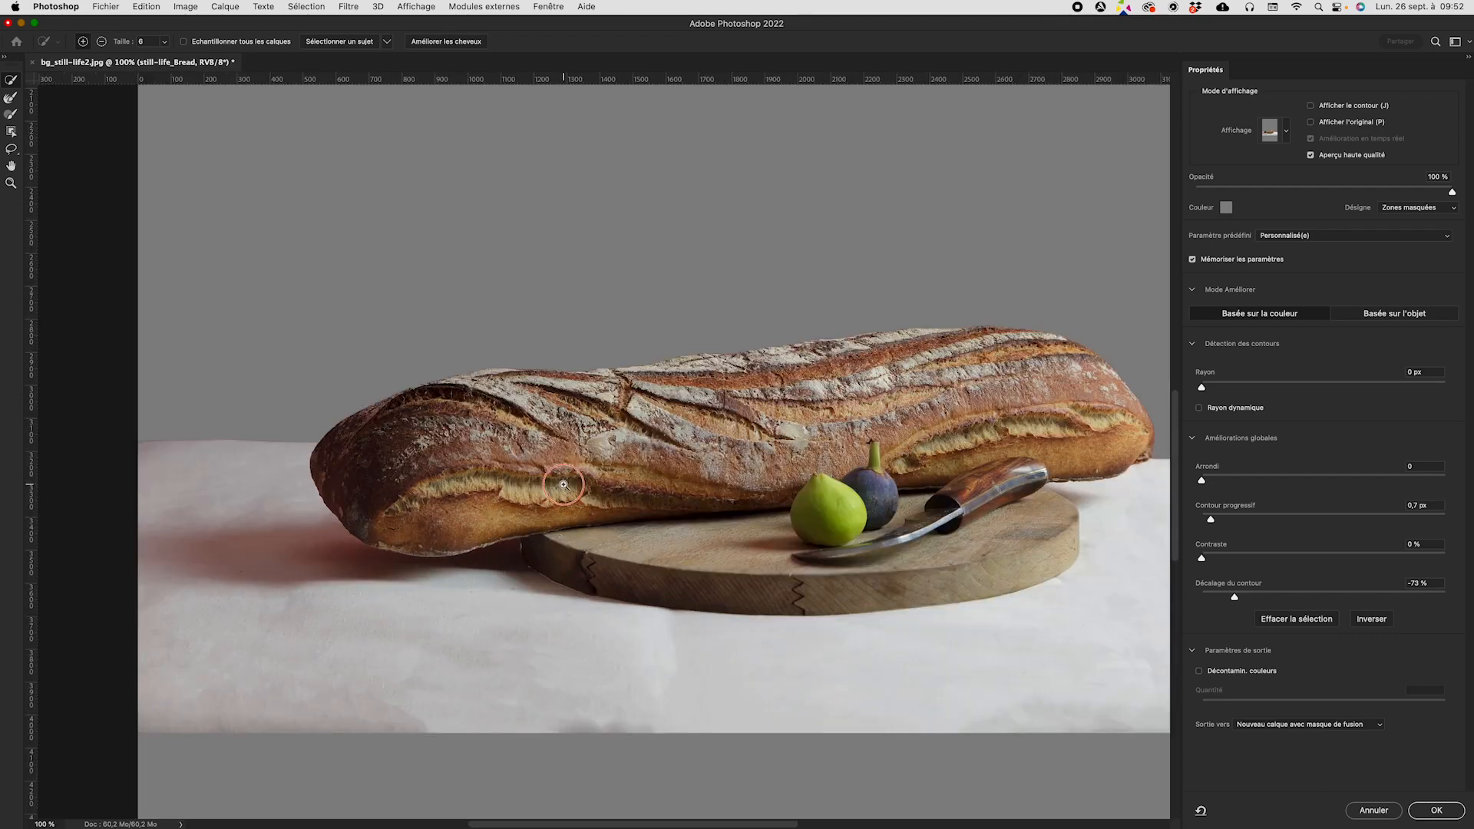
{"action": "left_click", "coordinate": [562, 486], "text": "super"}
{"action": "left_click_drag", "start_coordinate": [519, 378], "coordinate": [643, 382]}
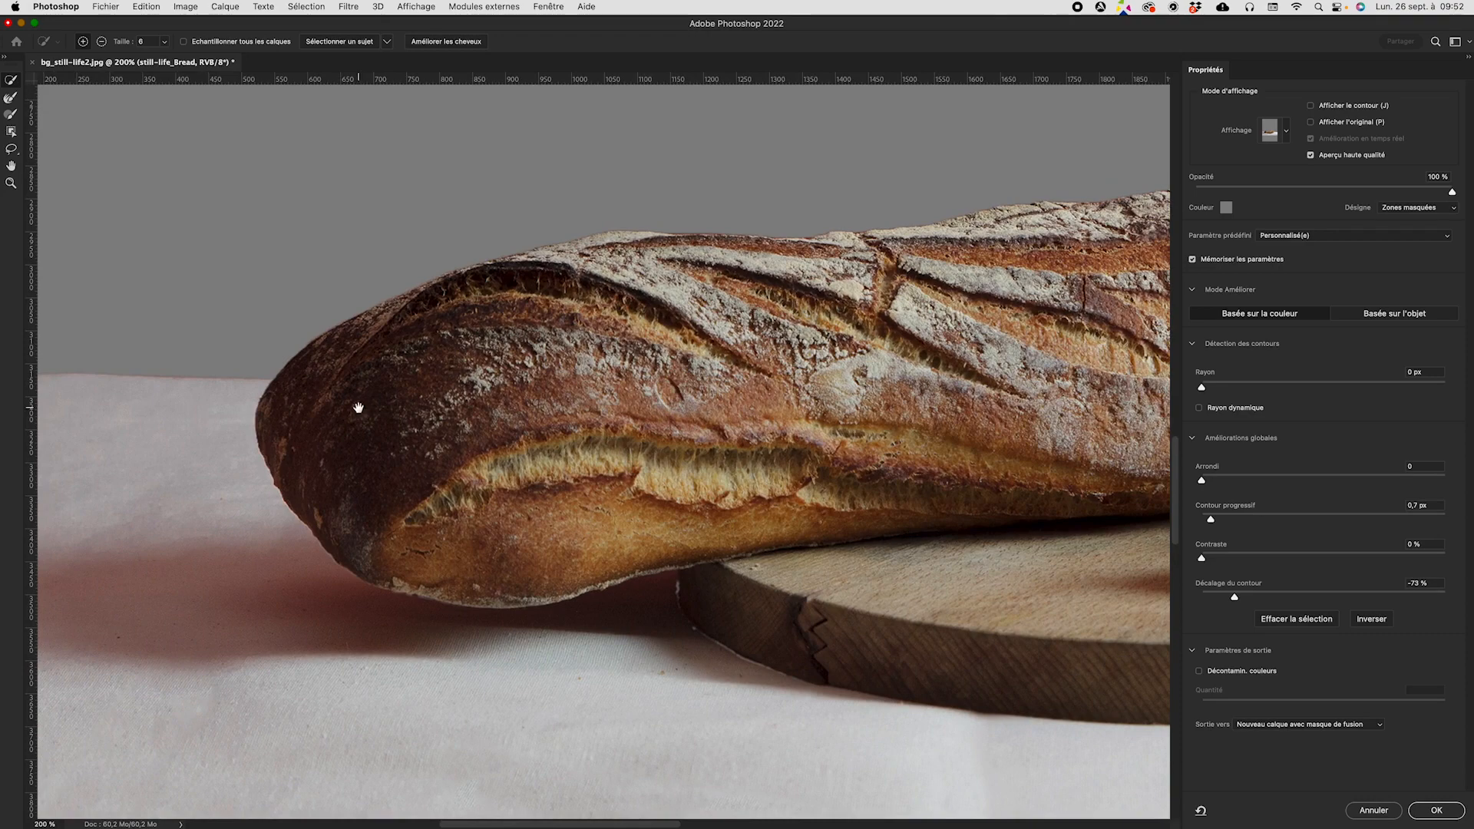
{"action": "left_click_drag", "start_coordinate": [356, 405], "coordinate": [774, 372]}
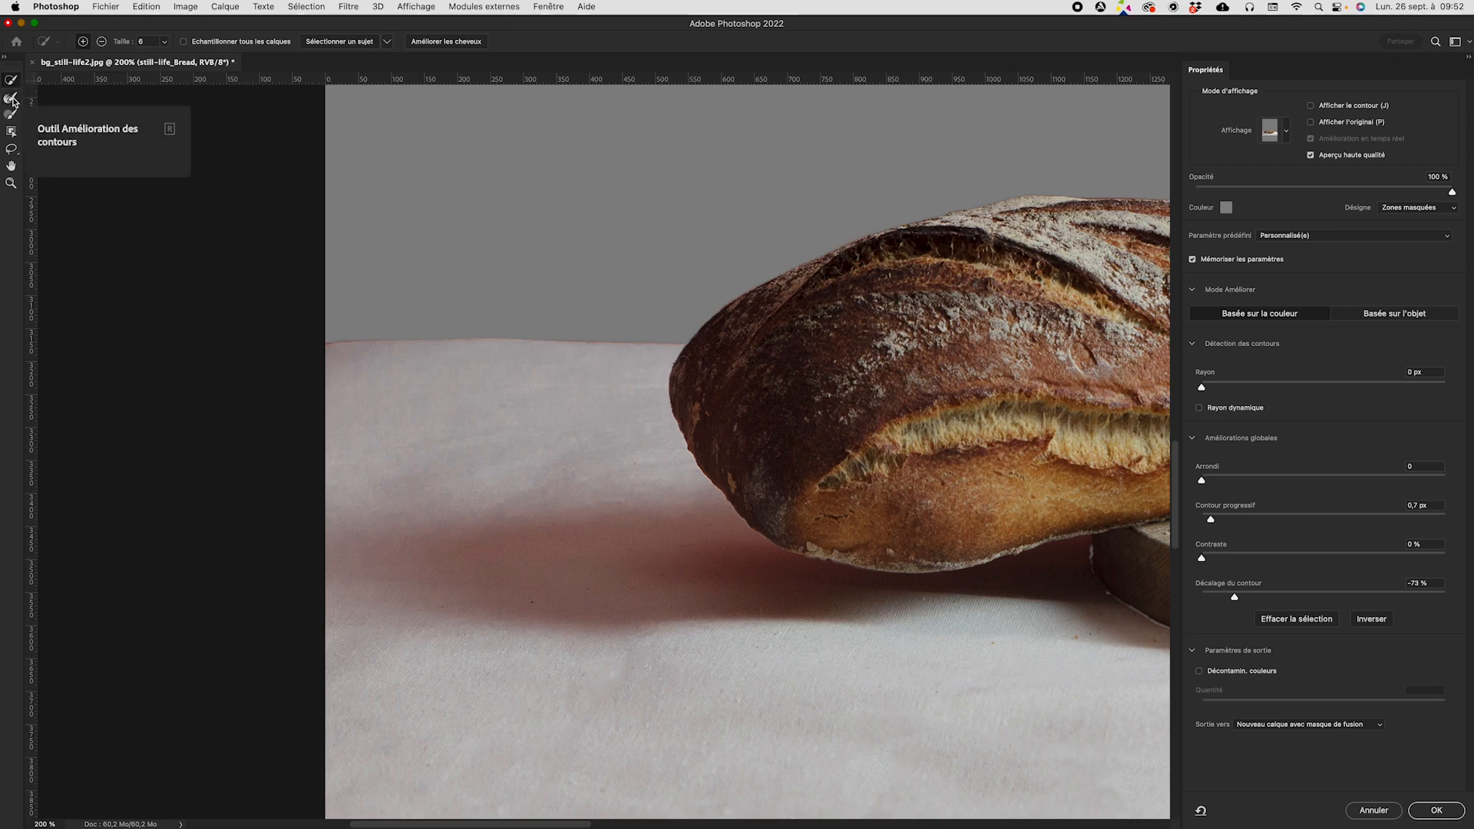
{"action": "left_click", "coordinate": [11, 99]}
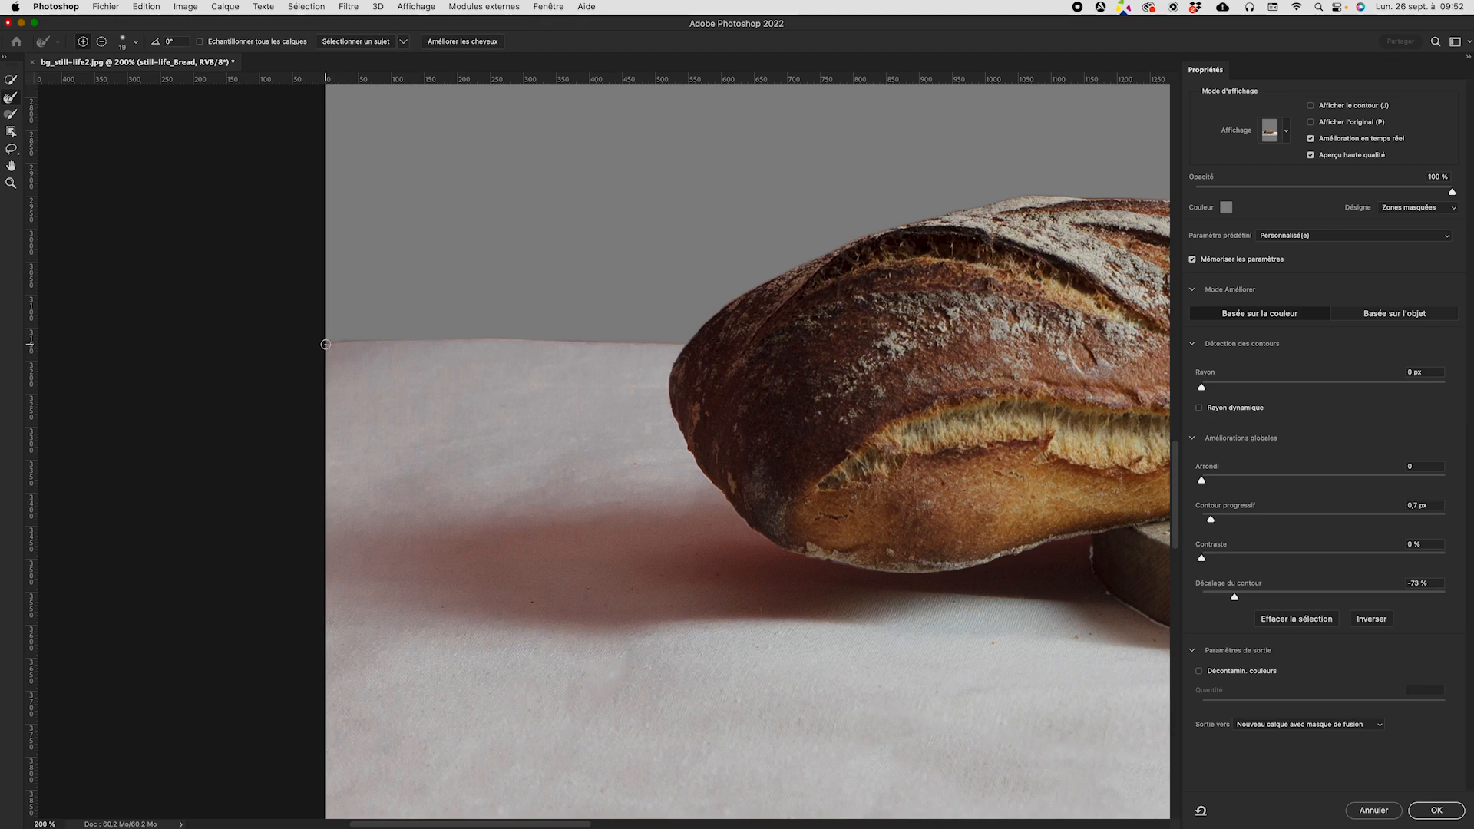
{"action": "left_click_drag", "start_coordinate": [326, 345], "coordinate": [597, 342]}
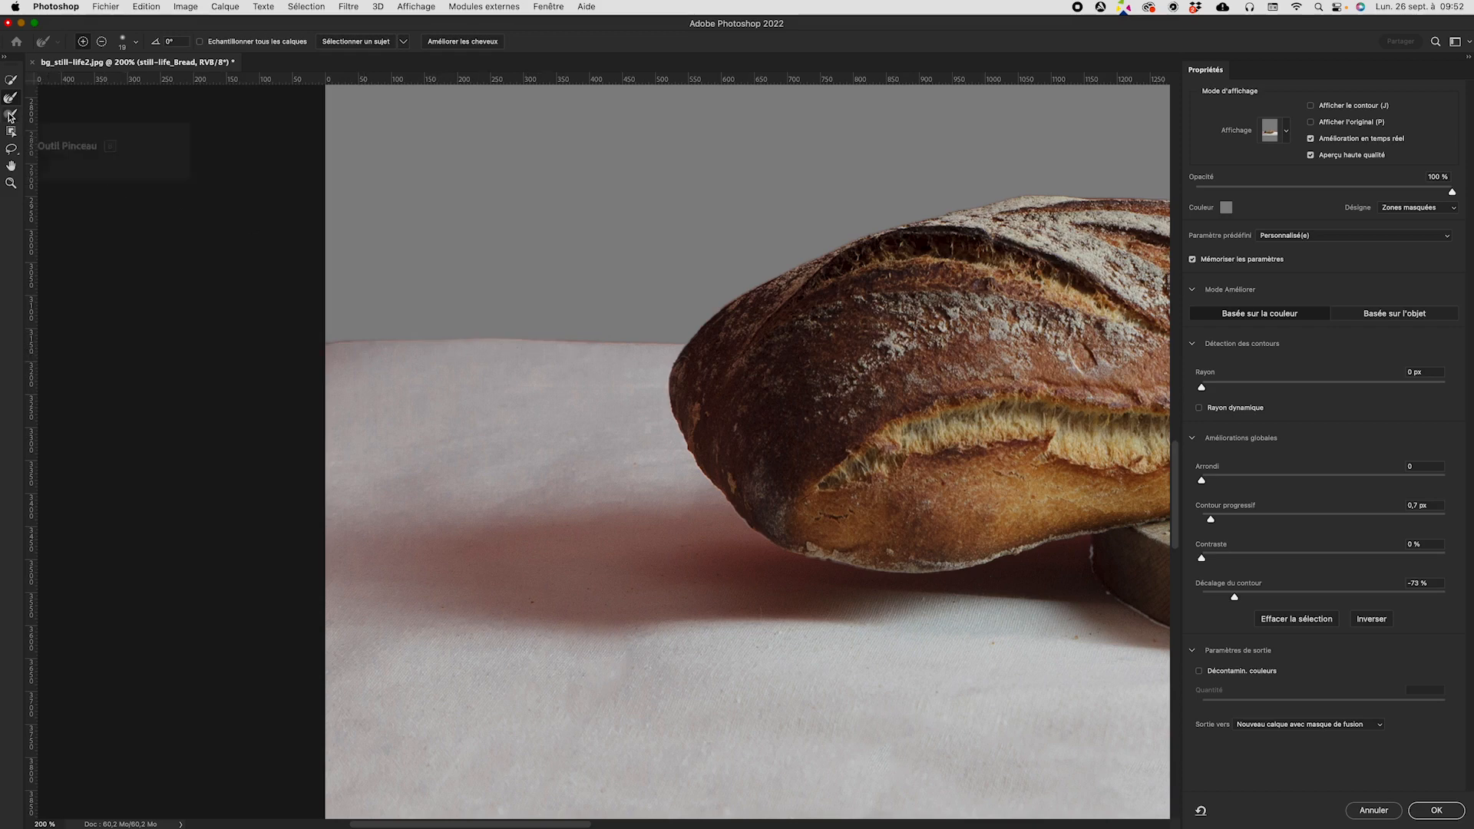
Set up the mask Brush to subtract, with a size of about 28 px and a reduced hardness
{"action": "left_click", "coordinate": [11, 115]}
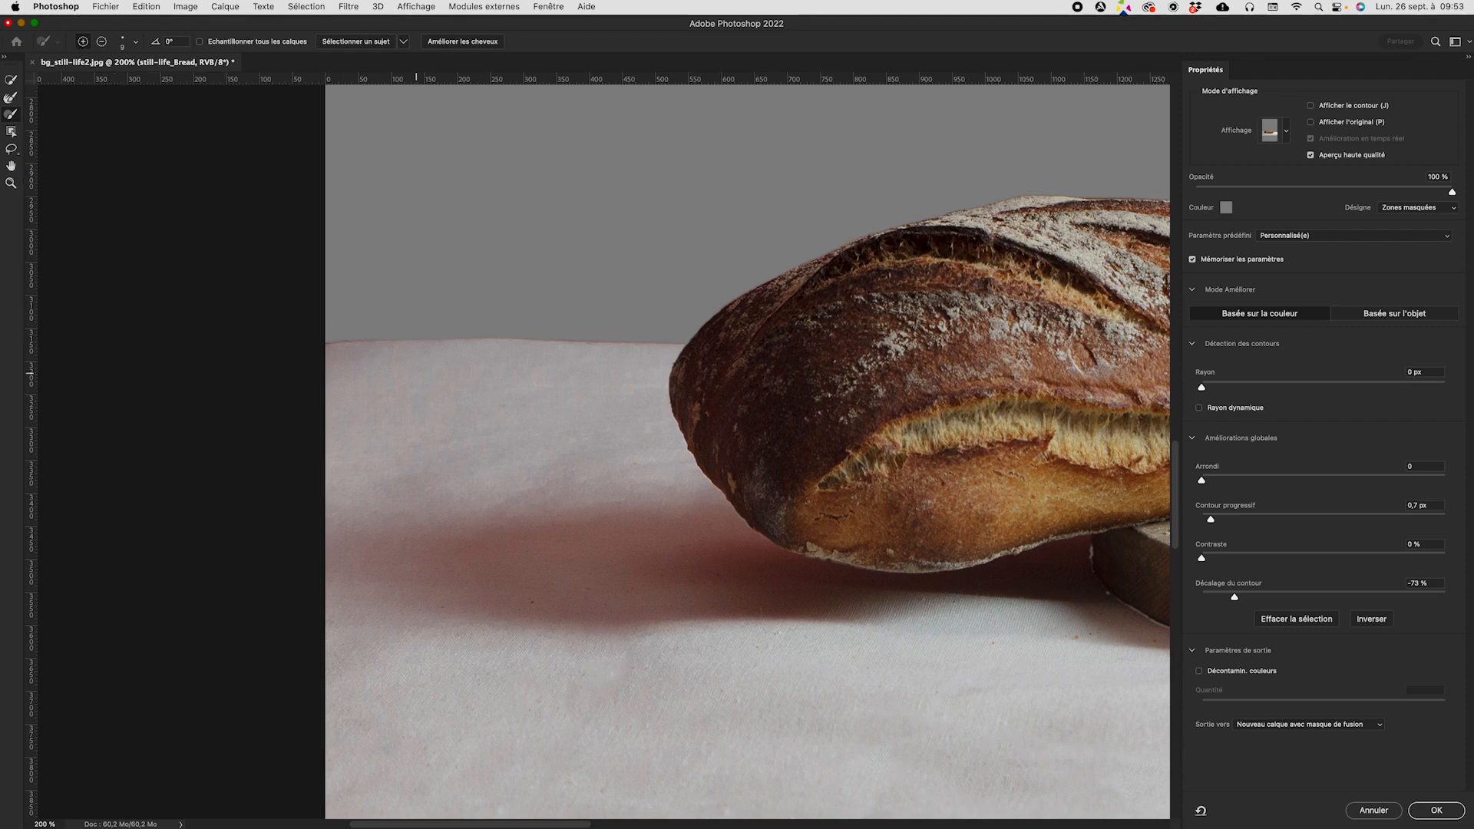
{"action": "key", "text": "alt"}
{"action": "key", "text": "alt"}
{"action": "key", "text": "alt"}
{"action": "left_click", "coordinate": [136, 45]}
{"action": "left_click_drag", "start_coordinate": [71, 79], "coordinate": [81, 78]}
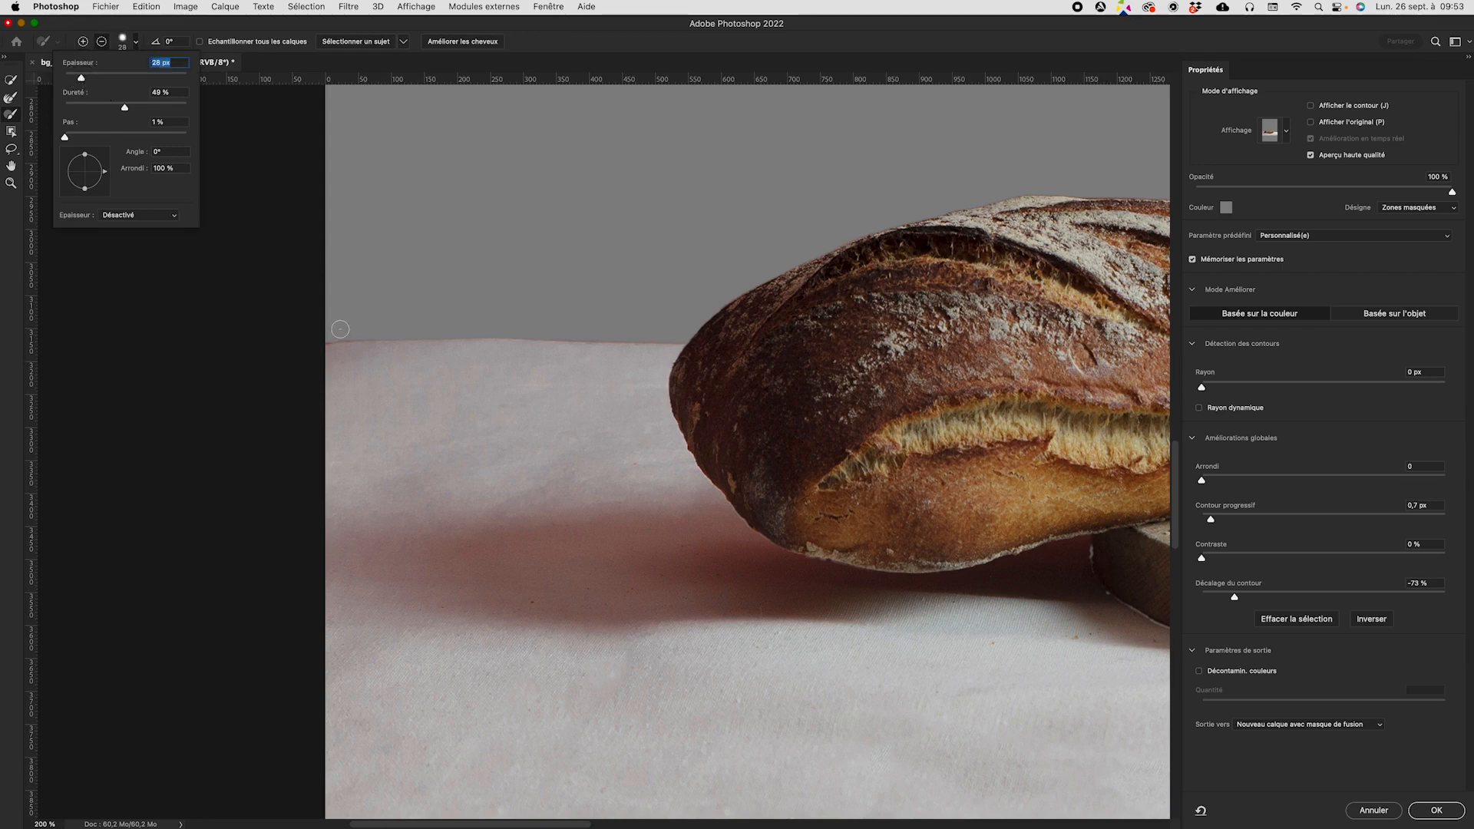
{"action": "left_click_drag", "start_coordinate": [123, 108], "coordinate": [90, 107]}
Brush along the tablecloth's back edge up to the bread's left end to clean up the mask
{"action": "left_click_drag", "start_coordinate": [325, 336], "coordinate": [487, 319]}
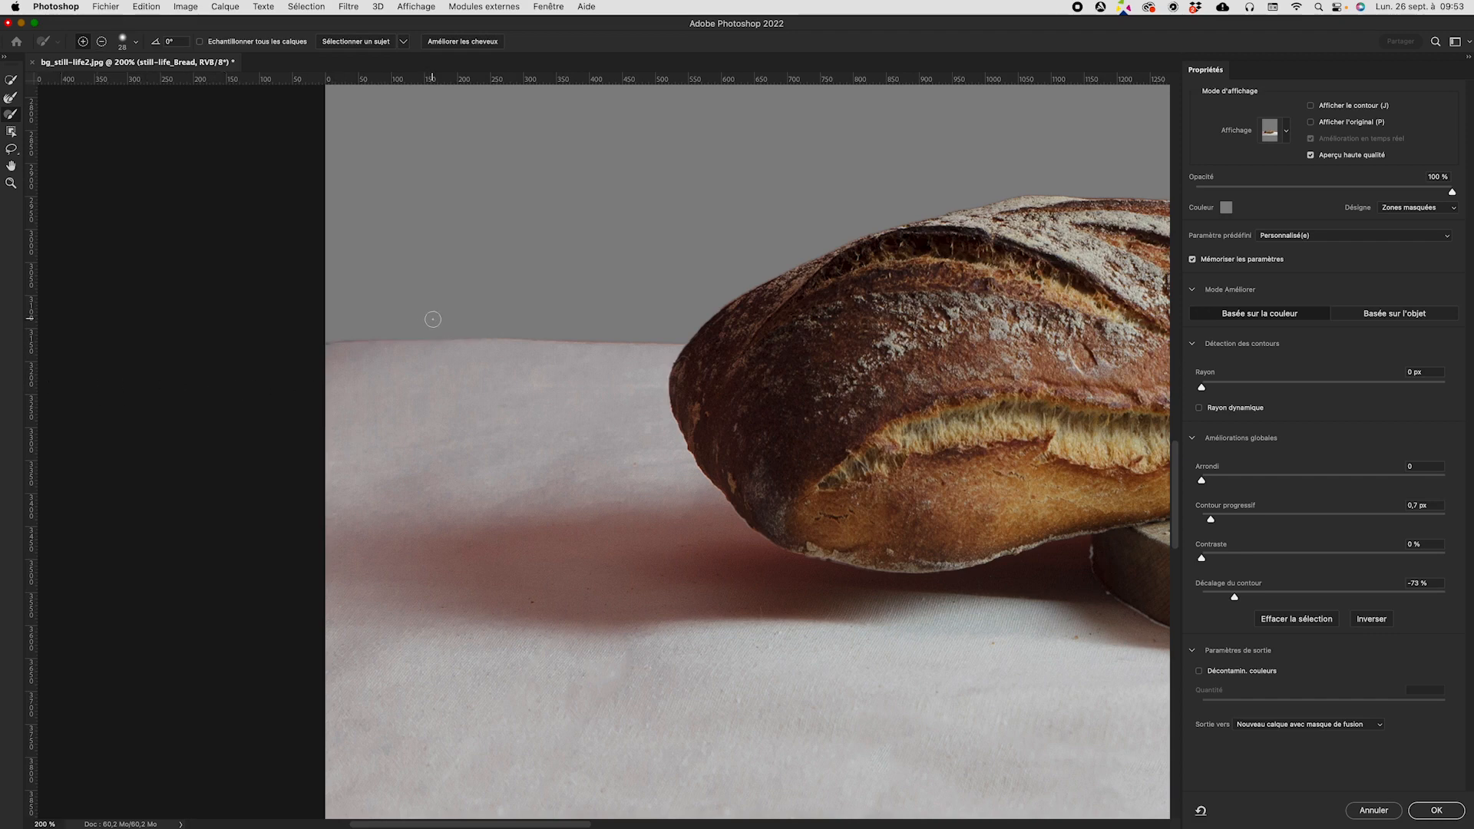
{"action": "left_click_drag", "start_coordinate": [477, 318], "coordinate": [470, 320]}
{"action": "mouse_move", "coordinate": [467, 318]}
{"action": "left_mouse_down"}
{"action": "mouse_move", "coordinate": [490, 454]}
{"action": "mouse_move", "coordinate": [476, 455]}
{"action": "left_mouse_up"}
{"action": "key", "text": "alt"}
{"action": "left_click_drag", "start_coordinate": [637, 339], "coordinate": [684, 340]}
{"action": "scroll", "coordinate": [730, 328], "scroll_direction": "right", "scroll_amount": 10}
{"action": "scroll", "coordinate": [952, 376], "scroll_direction": "right", "scroll_amount": 5}
{"action": "scroll", "coordinate": [952, 376], "scroll_direction": "up", "scroll_amount": 2}
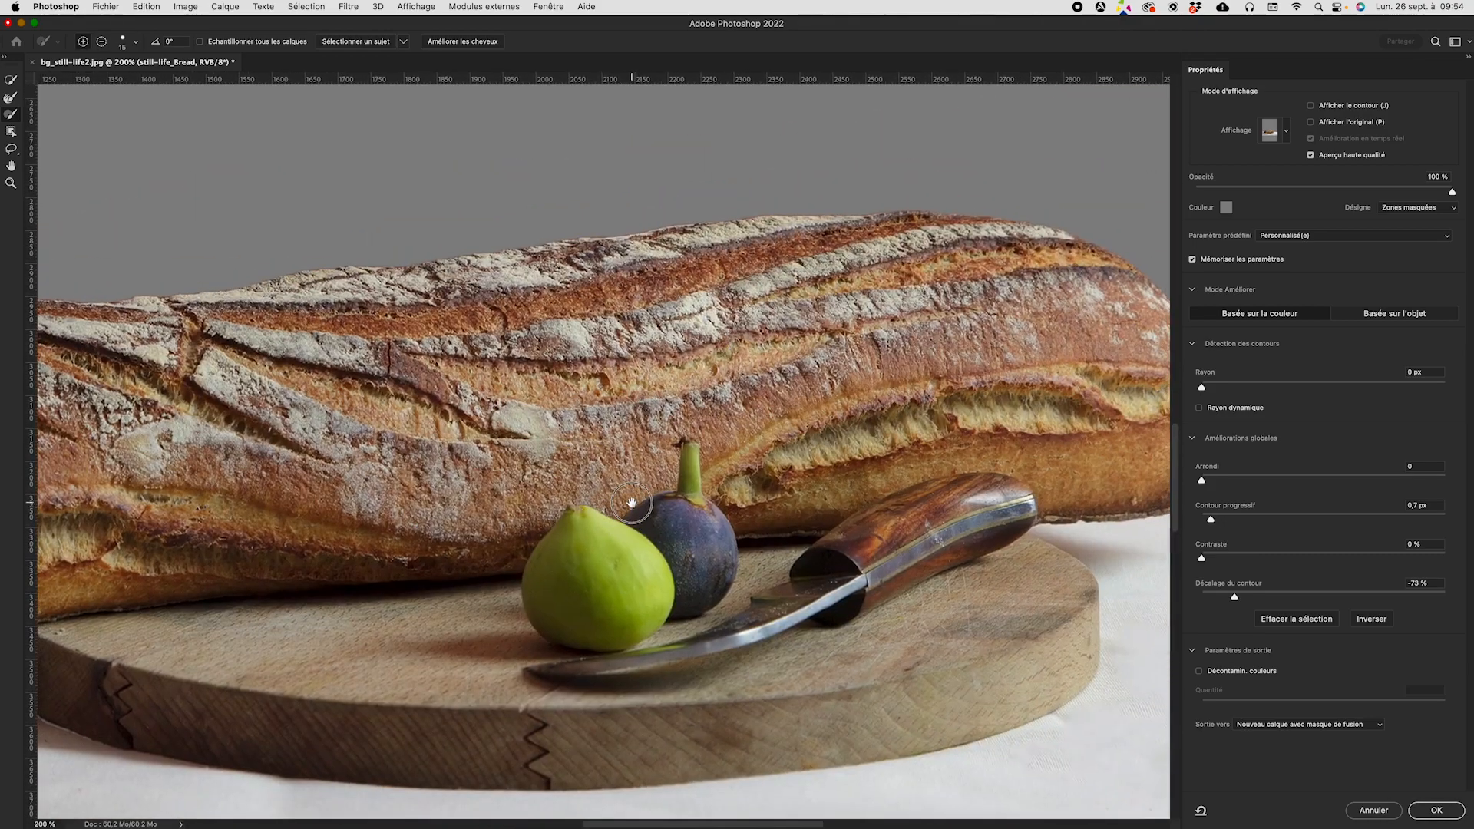
Brush along the bread's top edge in subtract mode, working from the middle towards its right end
{"action": "key", "text": "alt"}
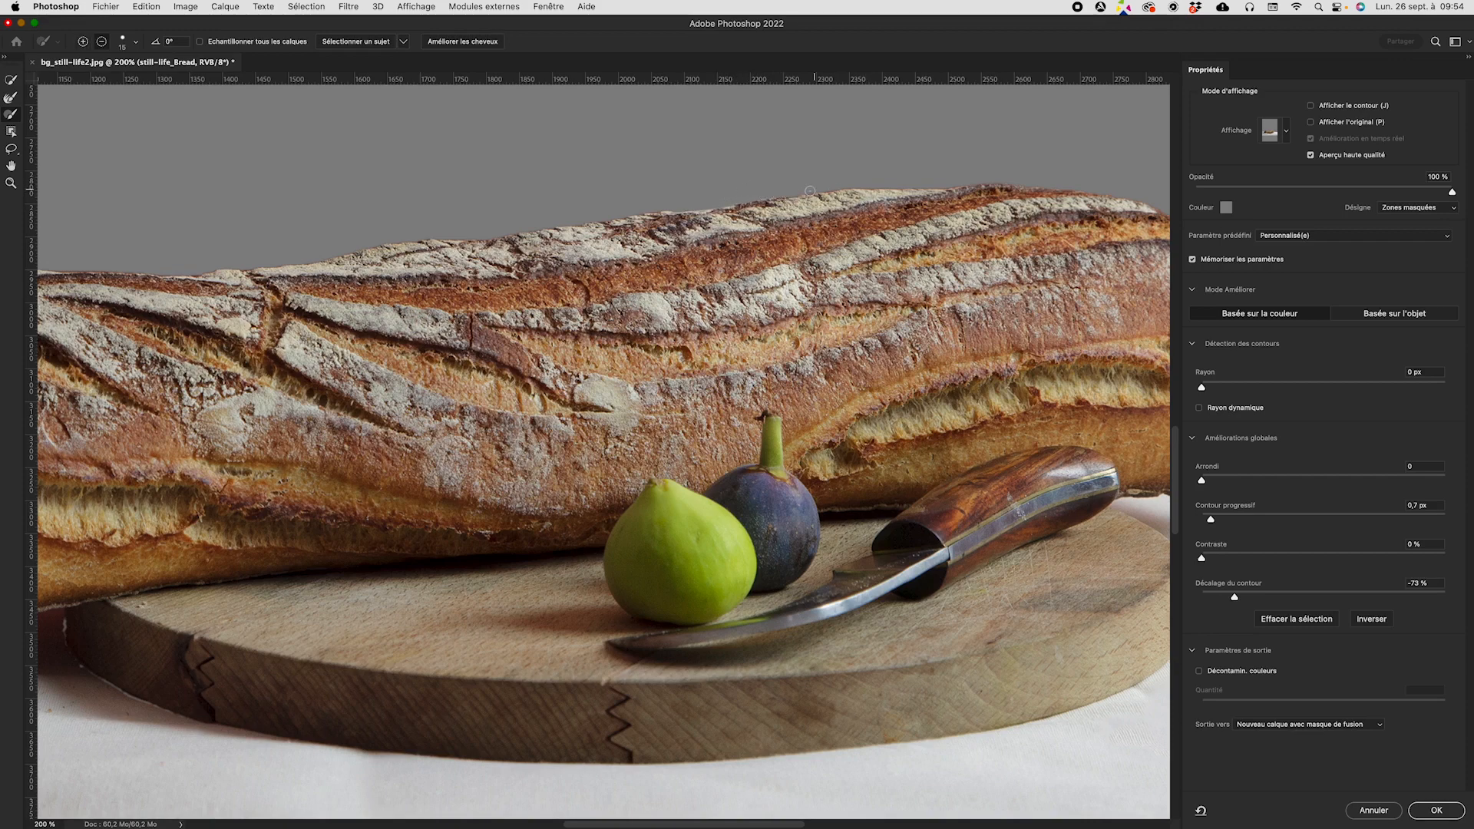
{"action": "left_click_drag", "start_coordinate": [807, 188], "coordinate": [816, 186]}
{"action": "left_click_drag", "start_coordinate": [979, 190], "coordinate": [642, 205]}
{"action": "key", "text": "alt"}
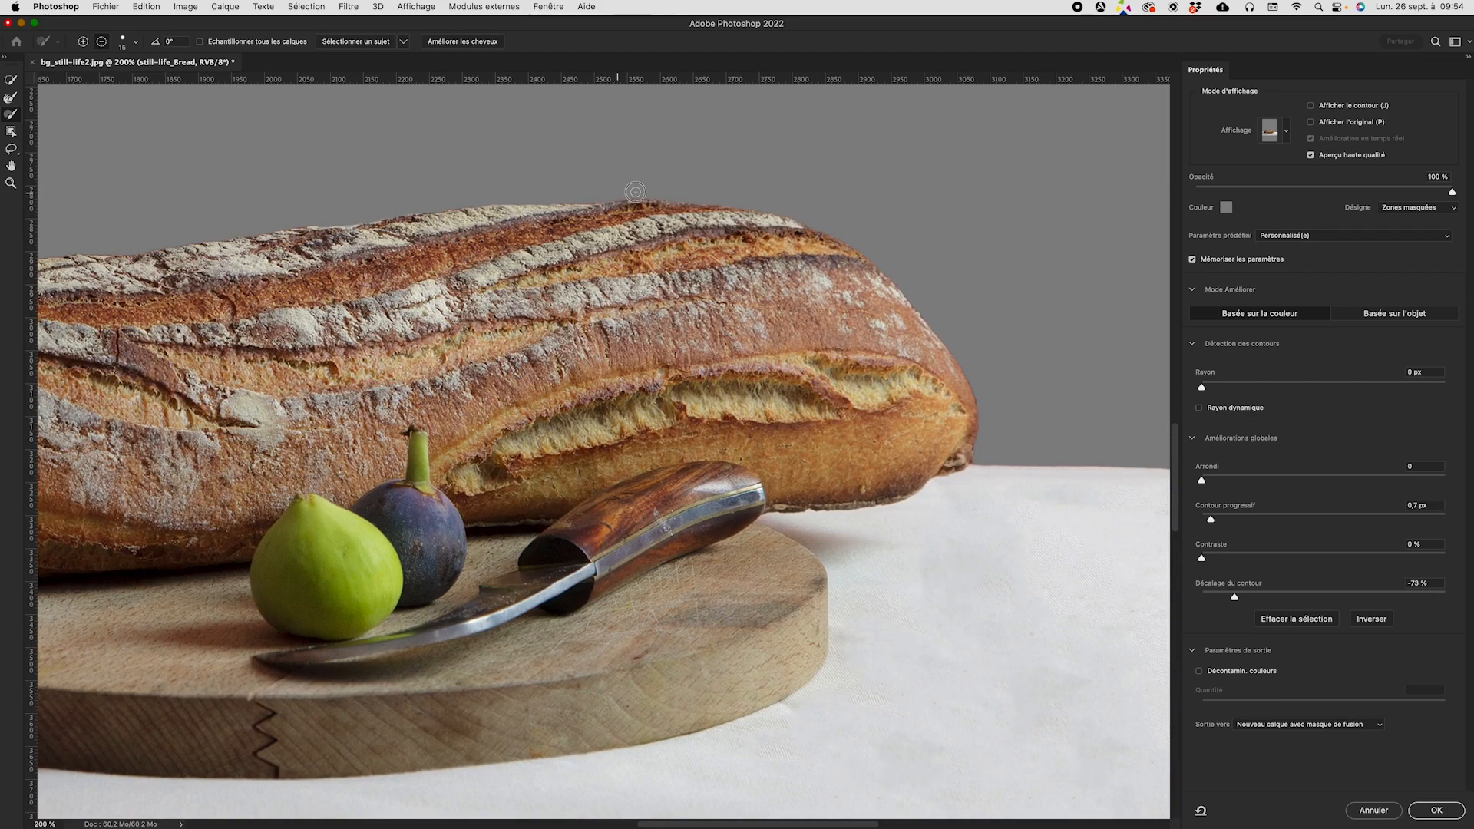
{"action": "mouse_move", "coordinate": [1050, 412]}
{"action": "left_mouse_down"}
{"action": "mouse_move", "coordinate": [671, 325]}
{"action": "mouse_move", "coordinate": [646, 351]}
{"action": "left_mouse_up"}
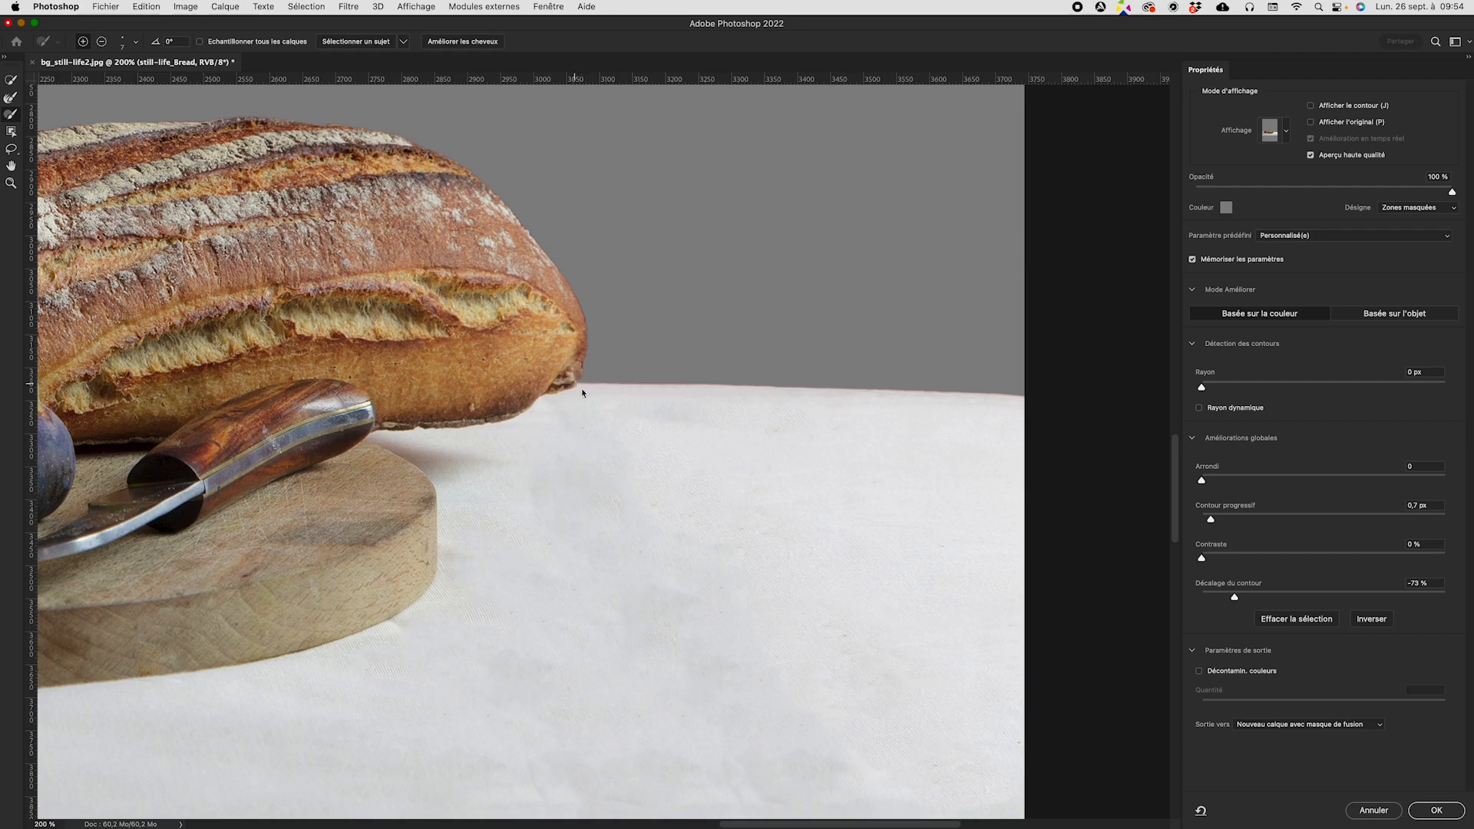
Clean up the mask at the bread's right end and along the tablecloth's back edge to the right of it
{"action": "key", "text": "alt"}
{"action": "key", "text": "alt"}
{"action": "key", "text": "alt"}
{"action": "mouse_move", "coordinate": [695, 346]}
{"action": "left_mouse_down"}
{"action": "mouse_move", "coordinate": [717, 352]}
{"action": "mouse_move", "coordinate": [646, 371]}
{"action": "mouse_move", "coordinate": [1053, 389]}
{"action": "left_mouse_up"}
{"action": "key", "text": "super+minus"}
{"action": "key", "text": "super+minus"}
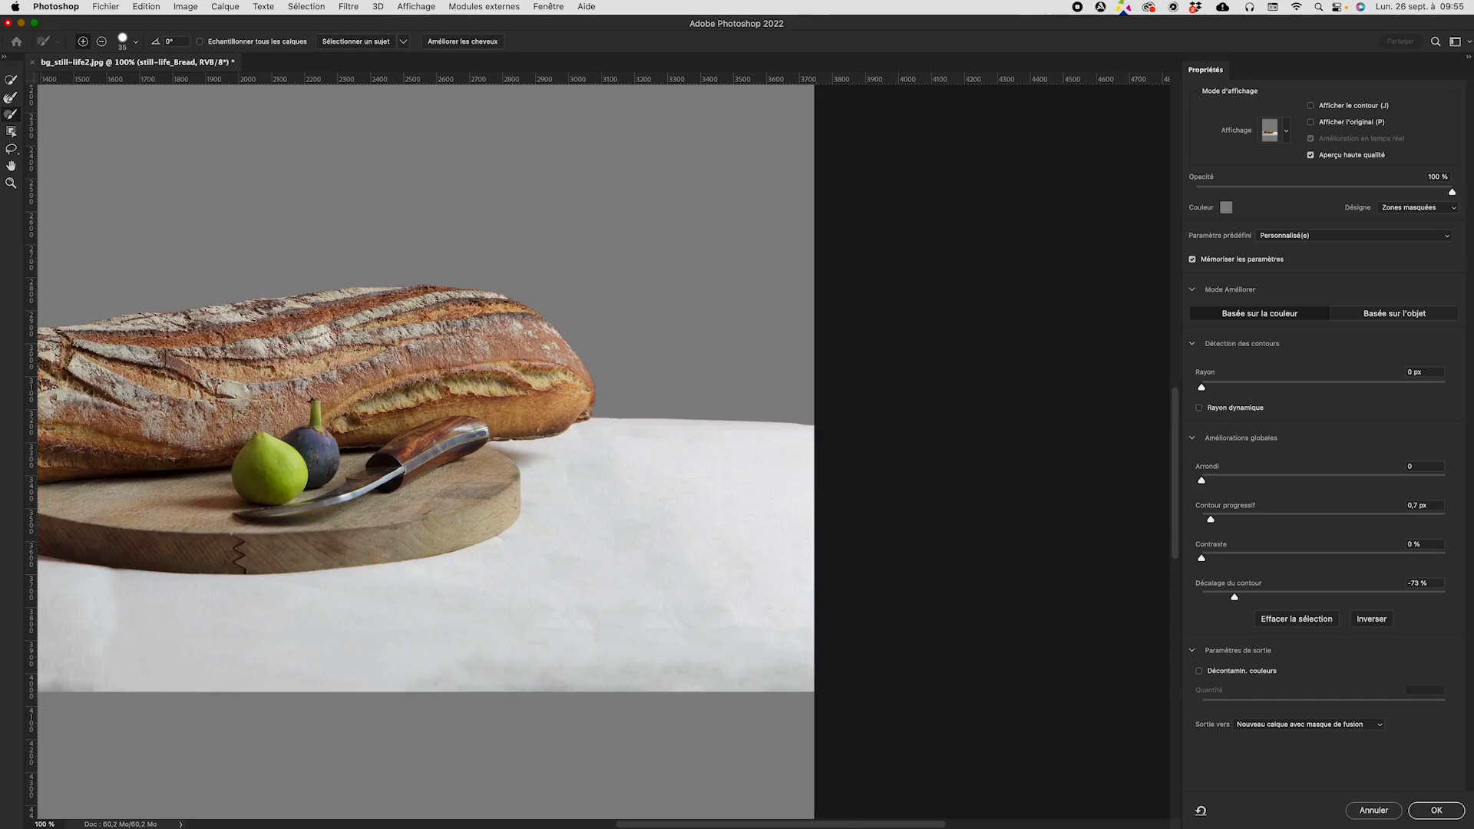
{"action": "left_click_drag", "start_coordinate": [443, 371], "coordinate": [843, 355]}
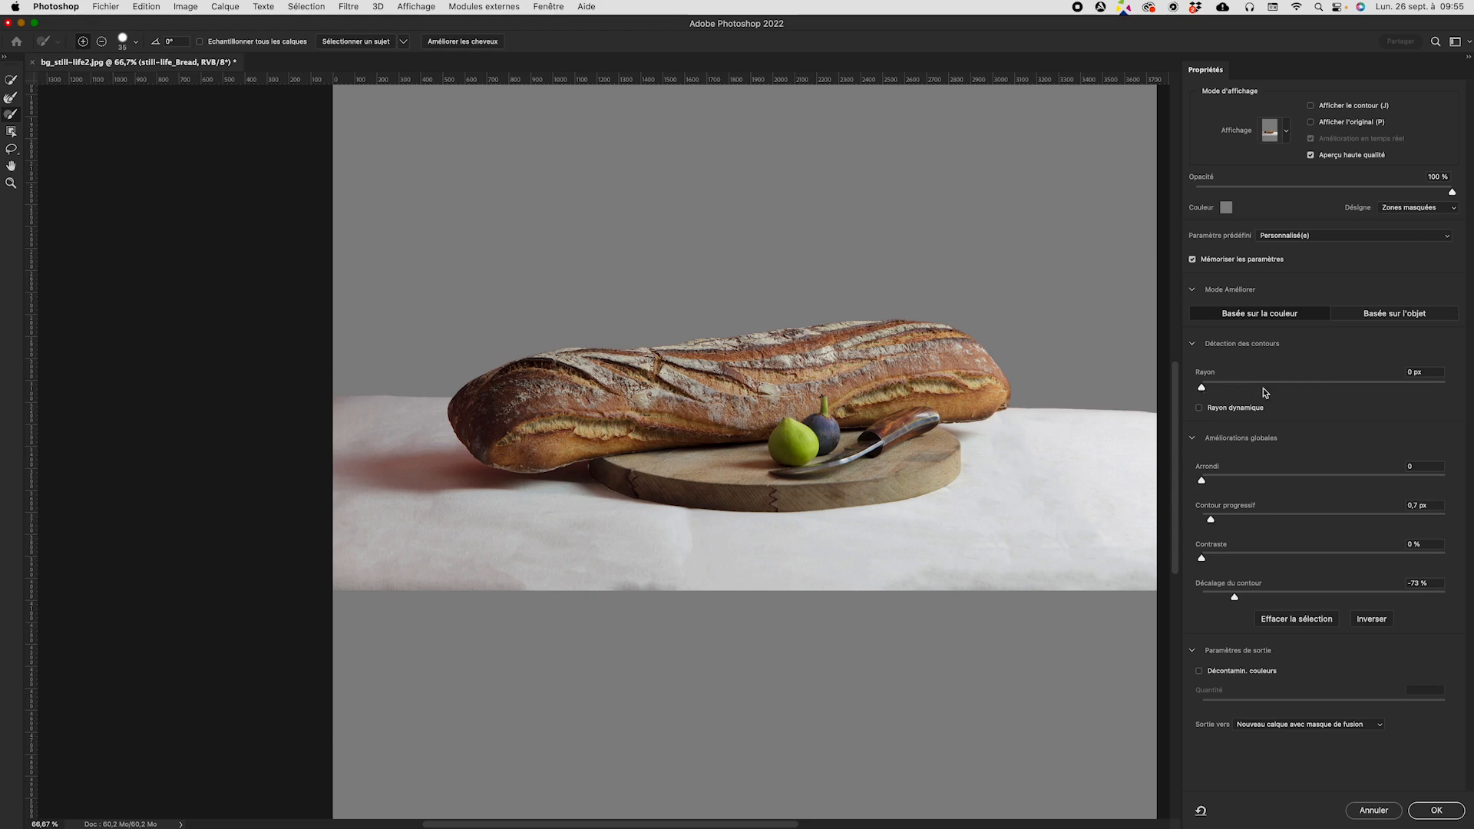
Enable Smart Radius and set the edge detection radius to 2 px
{"action": "left_click", "coordinate": [1200, 410]}
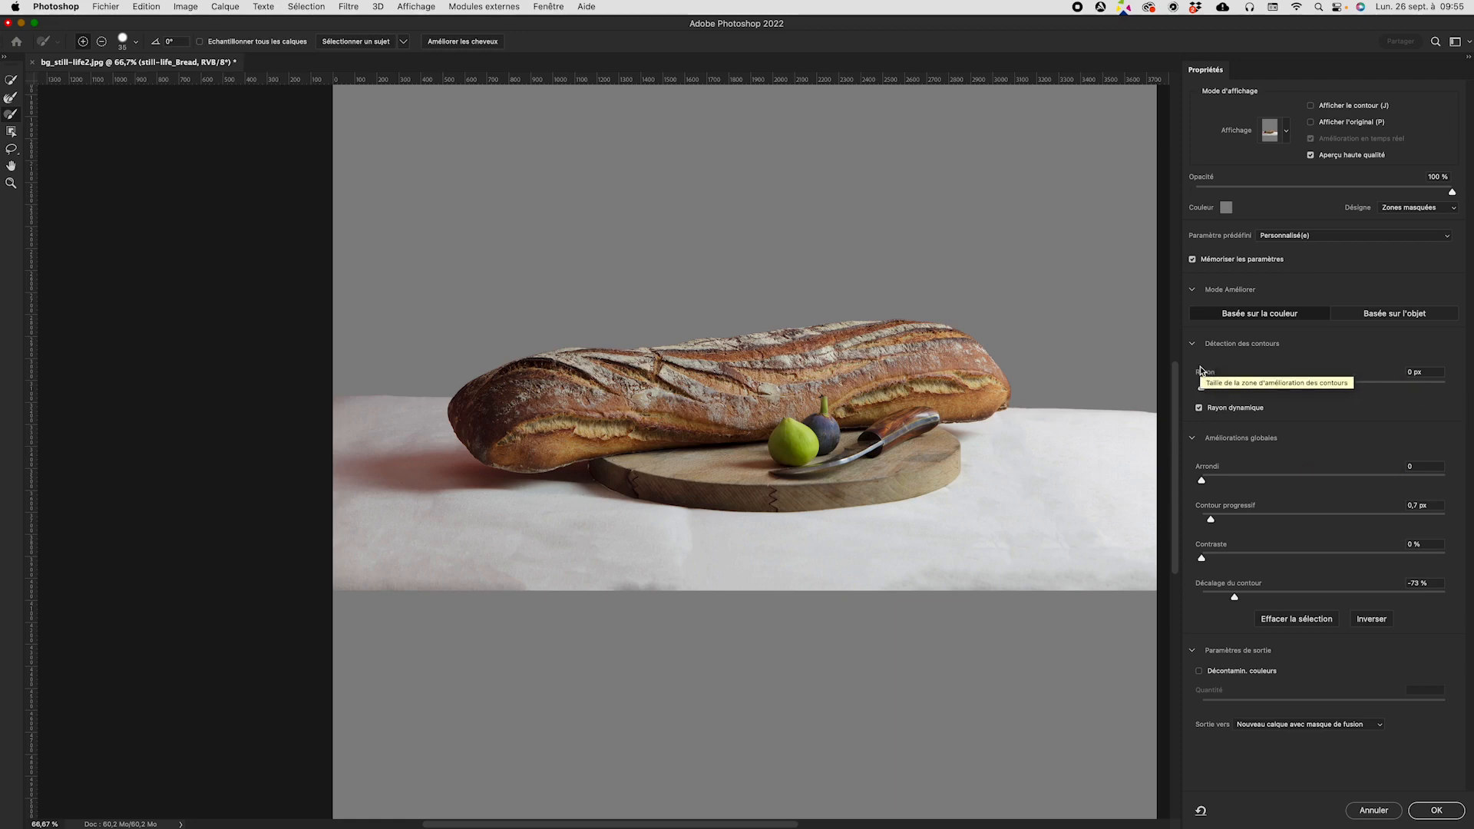
{"action": "key", "text": "super+plus"}
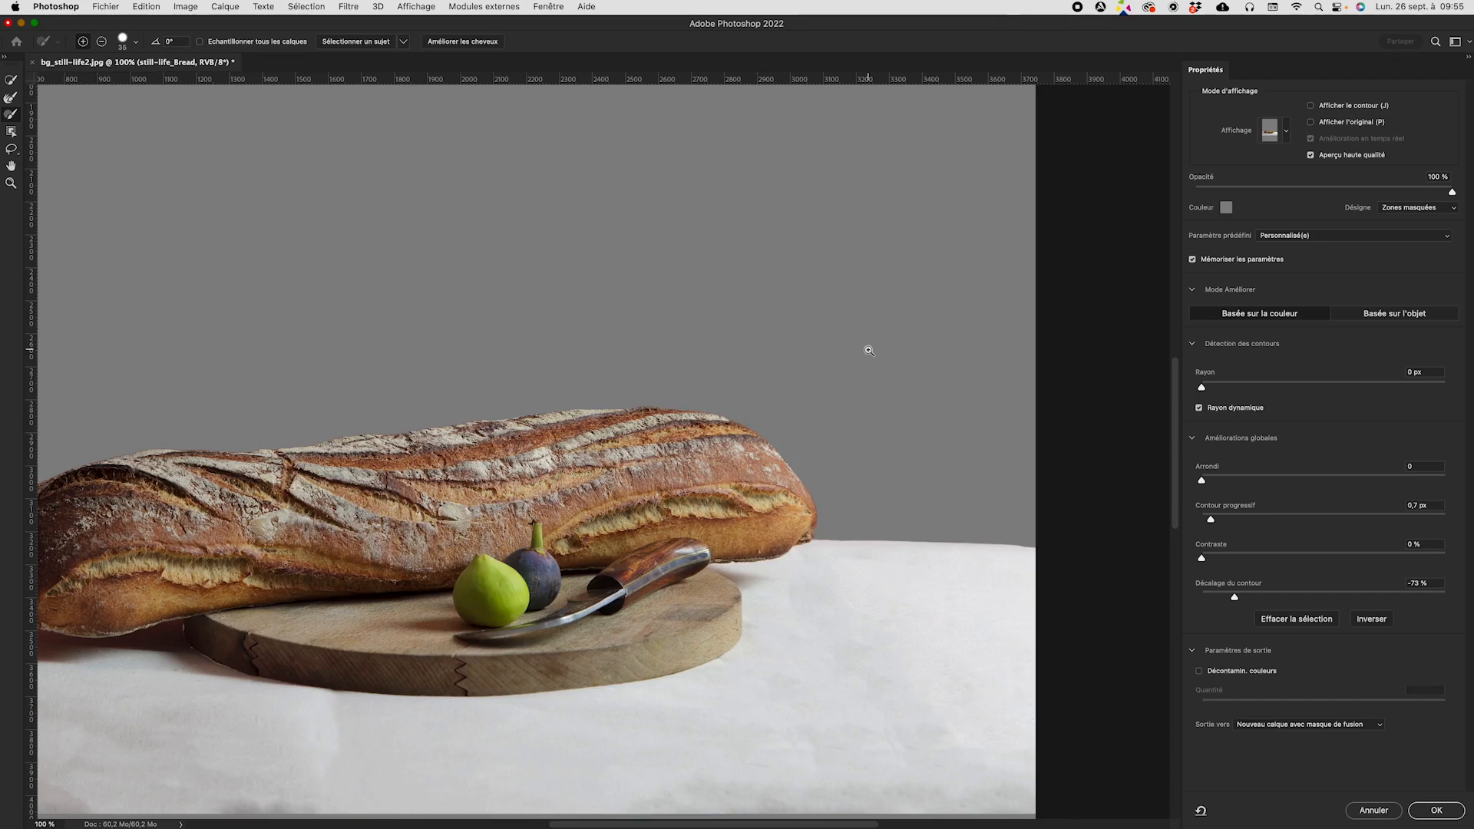
{"action": "key", "text": "super+plus"}
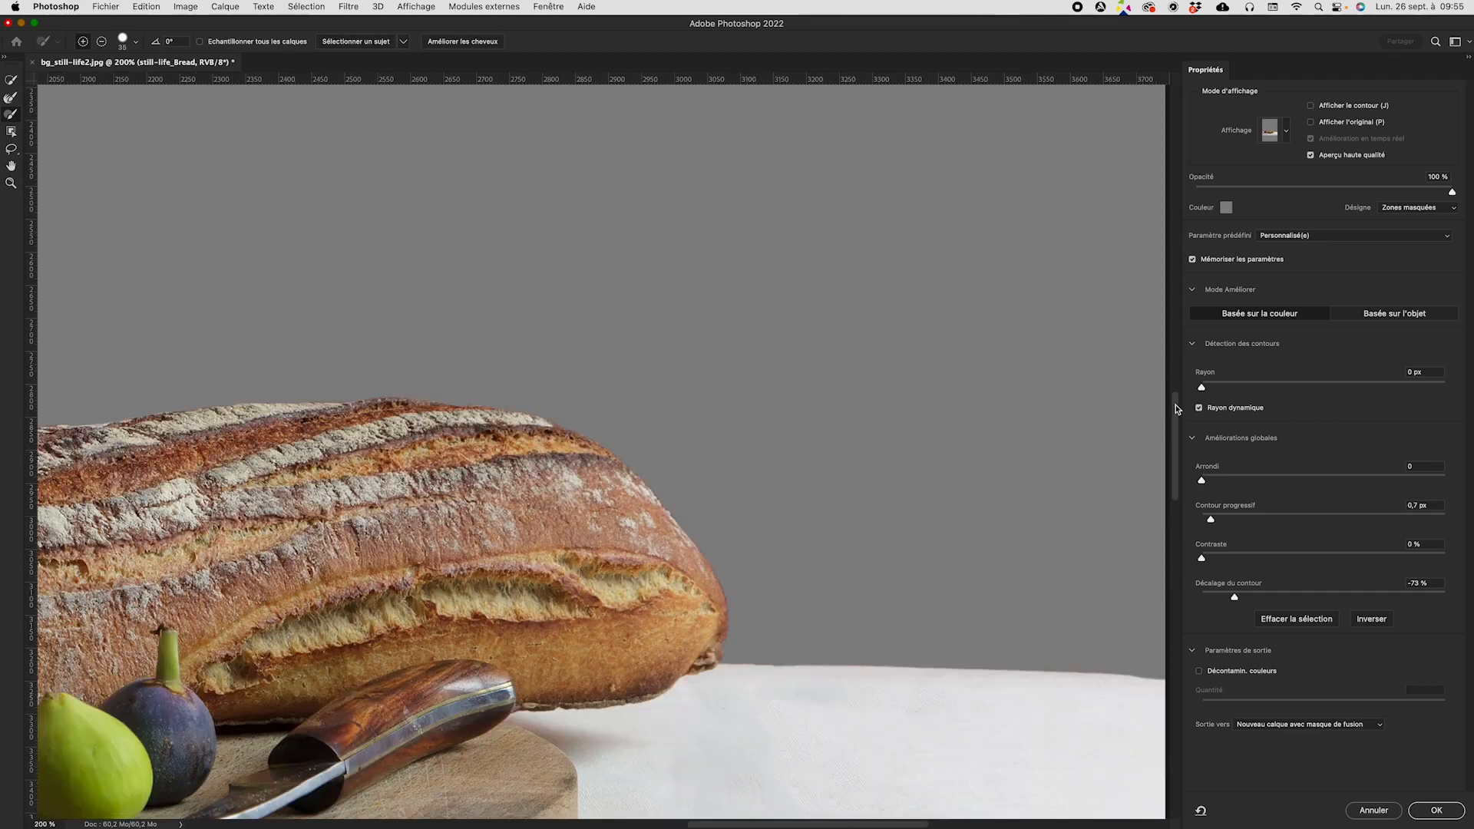
{"action": "left_click_drag", "start_coordinate": [1203, 390], "coordinate": [1234, 391]}
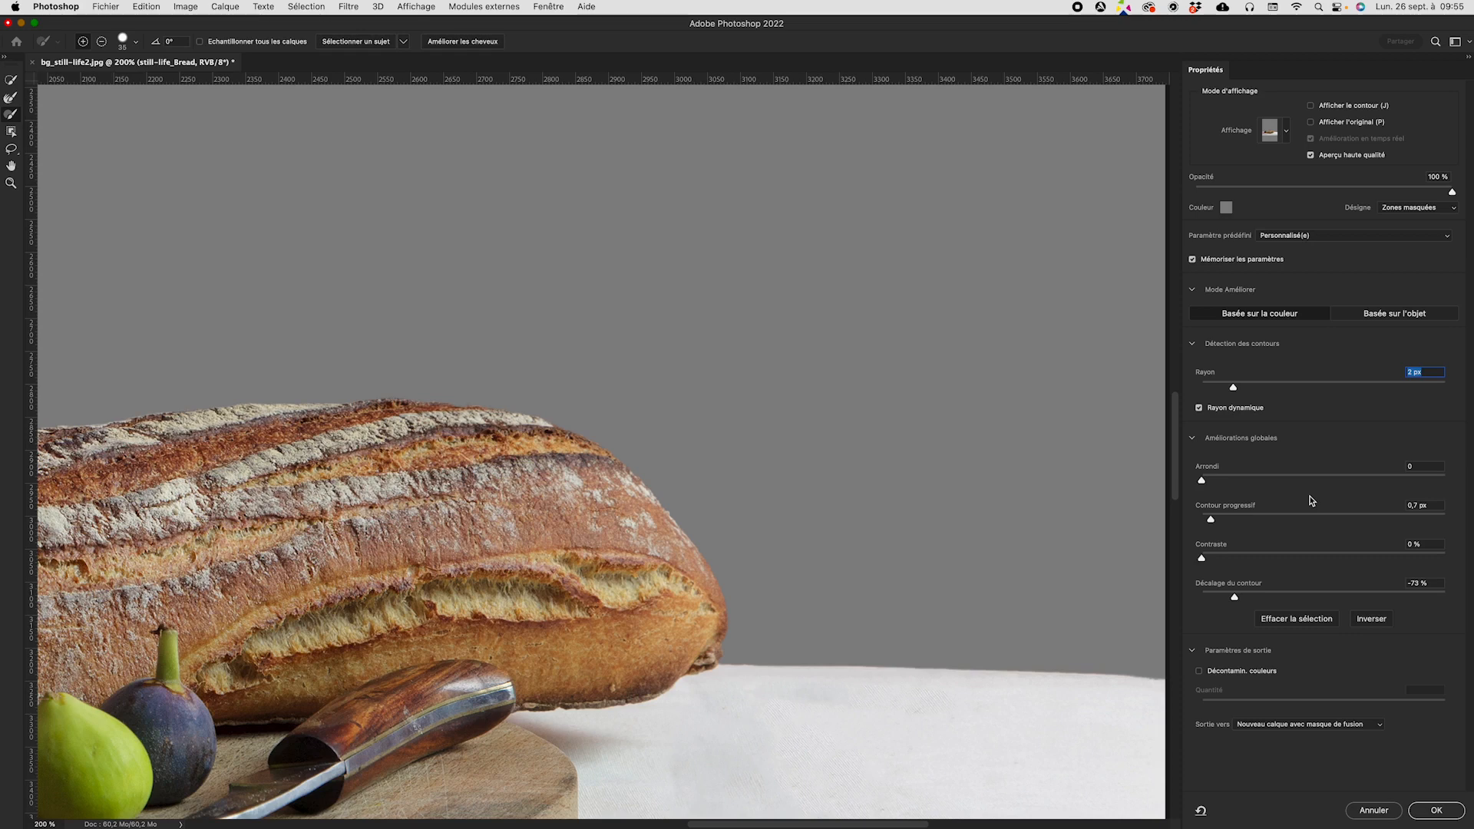
Try a stronger smoothing, return it to 0, and set the feather to 1.0 px
{"action": "left_click_drag", "start_coordinate": [1202, 480], "coordinate": [1376, 484]}
{"action": "left_click_drag", "start_coordinate": [1376, 483], "coordinate": [1189, 482]}
{"action": "mouse_move", "coordinate": [1212, 523]}
{"action": "left_mouse_down"}
{"action": "mouse_move", "coordinate": [1295, 523]}
{"action": "mouse_move", "coordinate": [1213, 523]}
{"action": "left_mouse_up"}
{"action": "left_click_drag", "start_coordinate": [1212, 523], "coordinate": [1215, 523]}
{"action": "left_click_drag", "start_coordinate": [949, 521], "coordinate": [952, 319]}
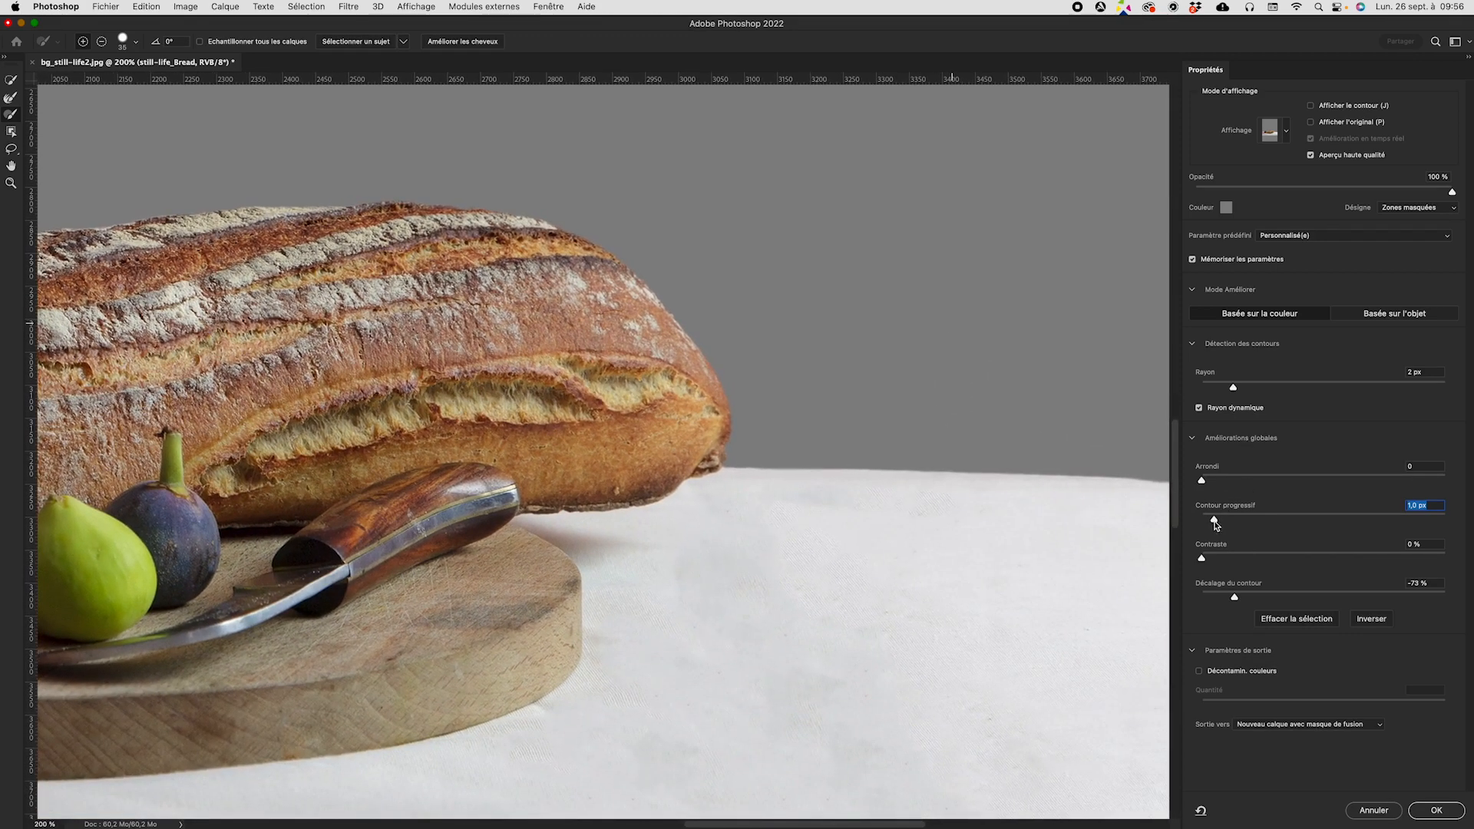
Test a higher contrast, return it to 0%, and set the edge shift to -40%
{"action": "left_click_drag", "start_coordinate": [1202, 558], "coordinate": [1255, 563]}
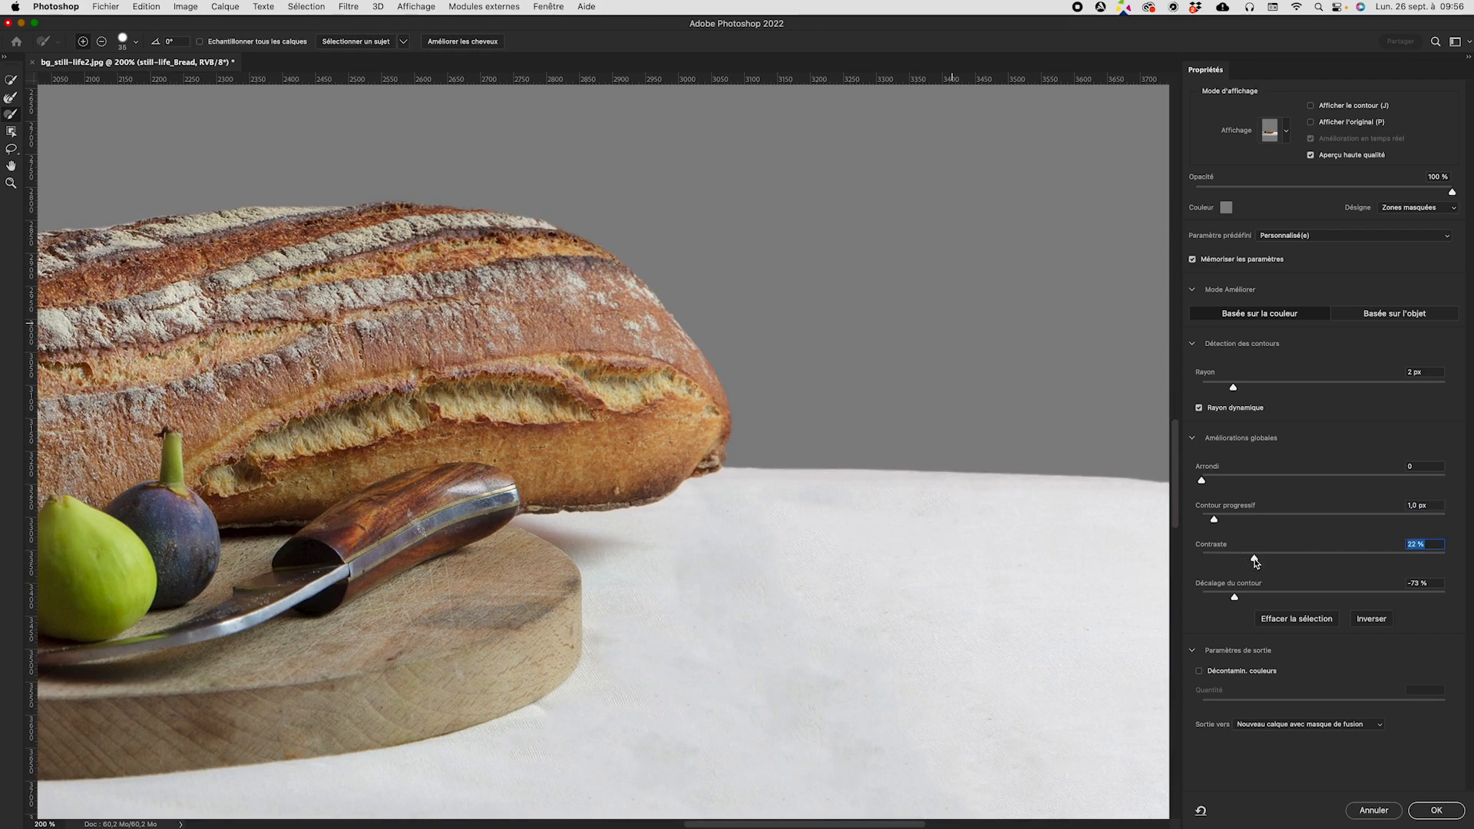
{"action": "left_click_drag", "start_coordinate": [1256, 559], "coordinate": [1191, 560]}
{"action": "left_click_drag", "start_coordinate": [1235, 599], "coordinate": [1469, 598]}
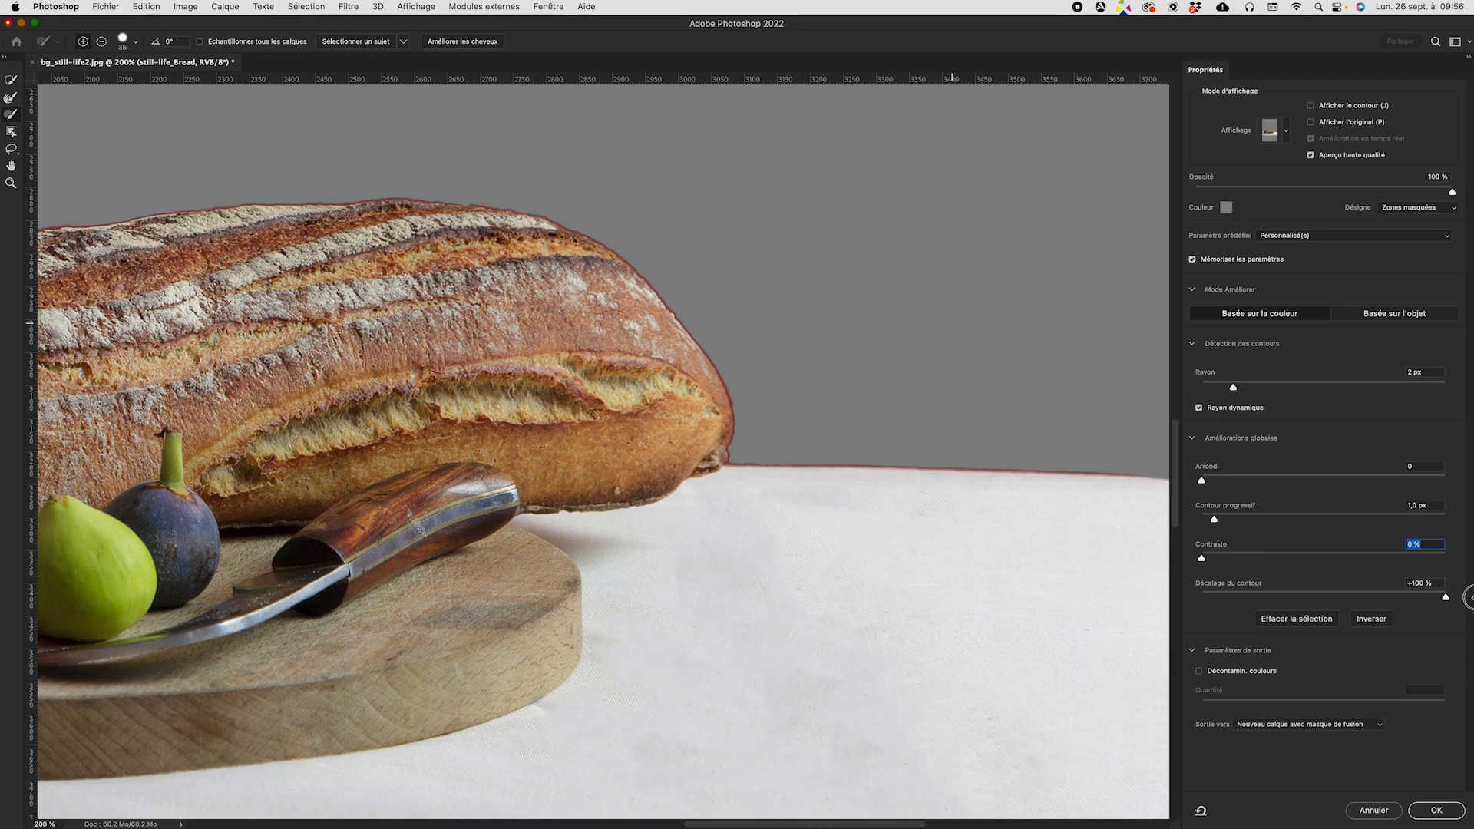
{"action": "left_click_drag", "start_coordinate": [1469, 598], "coordinate": [1276, 592]}
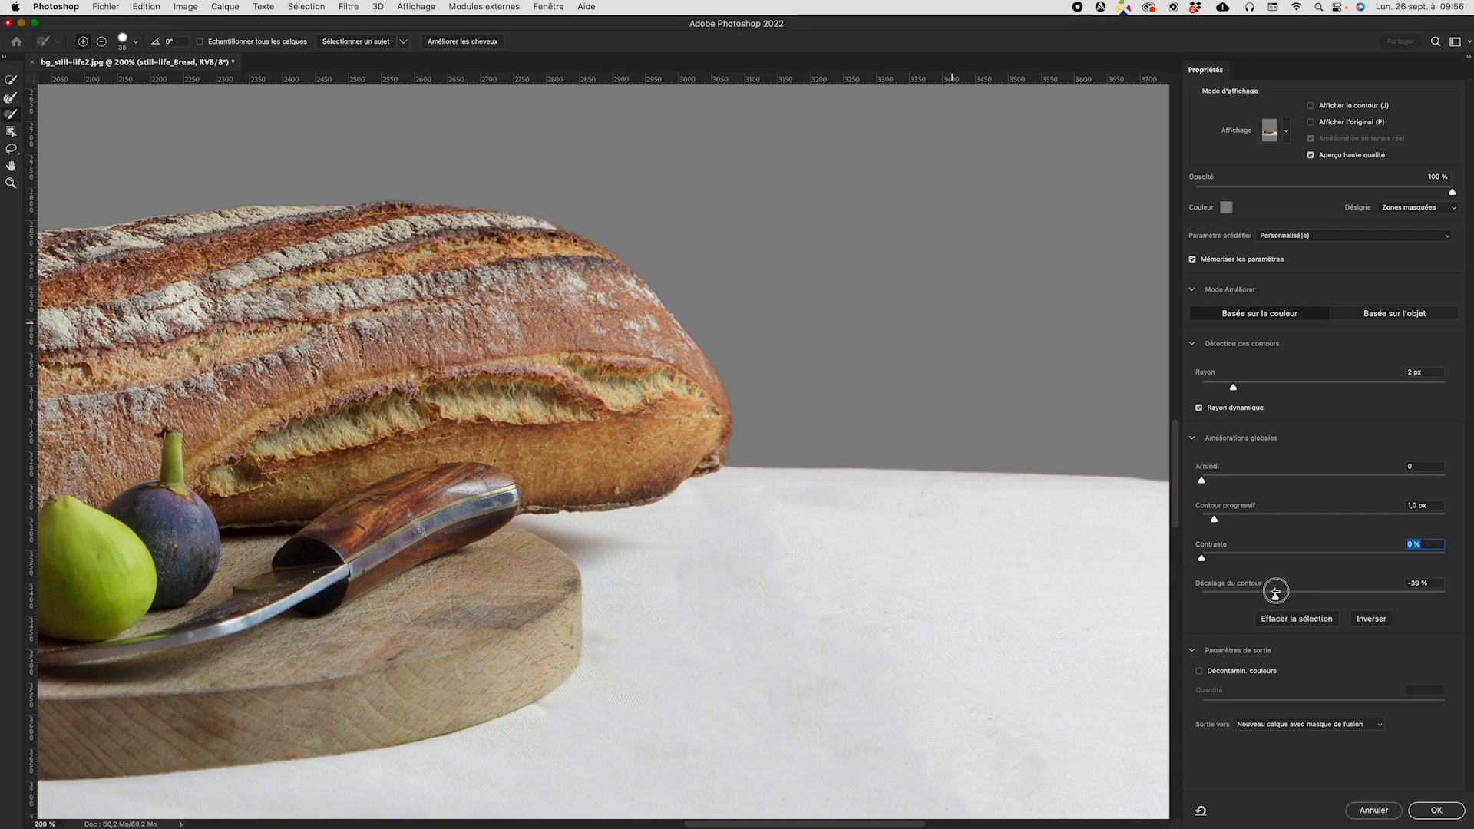
{"action": "left_click_drag", "start_coordinate": [1275, 591], "coordinate": [1275, 592]}
Enable colour decontamination at 100% and check its effect along the bread and tablecloth edges at both ends
{"action": "left_click", "coordinate": [1199, 672]}
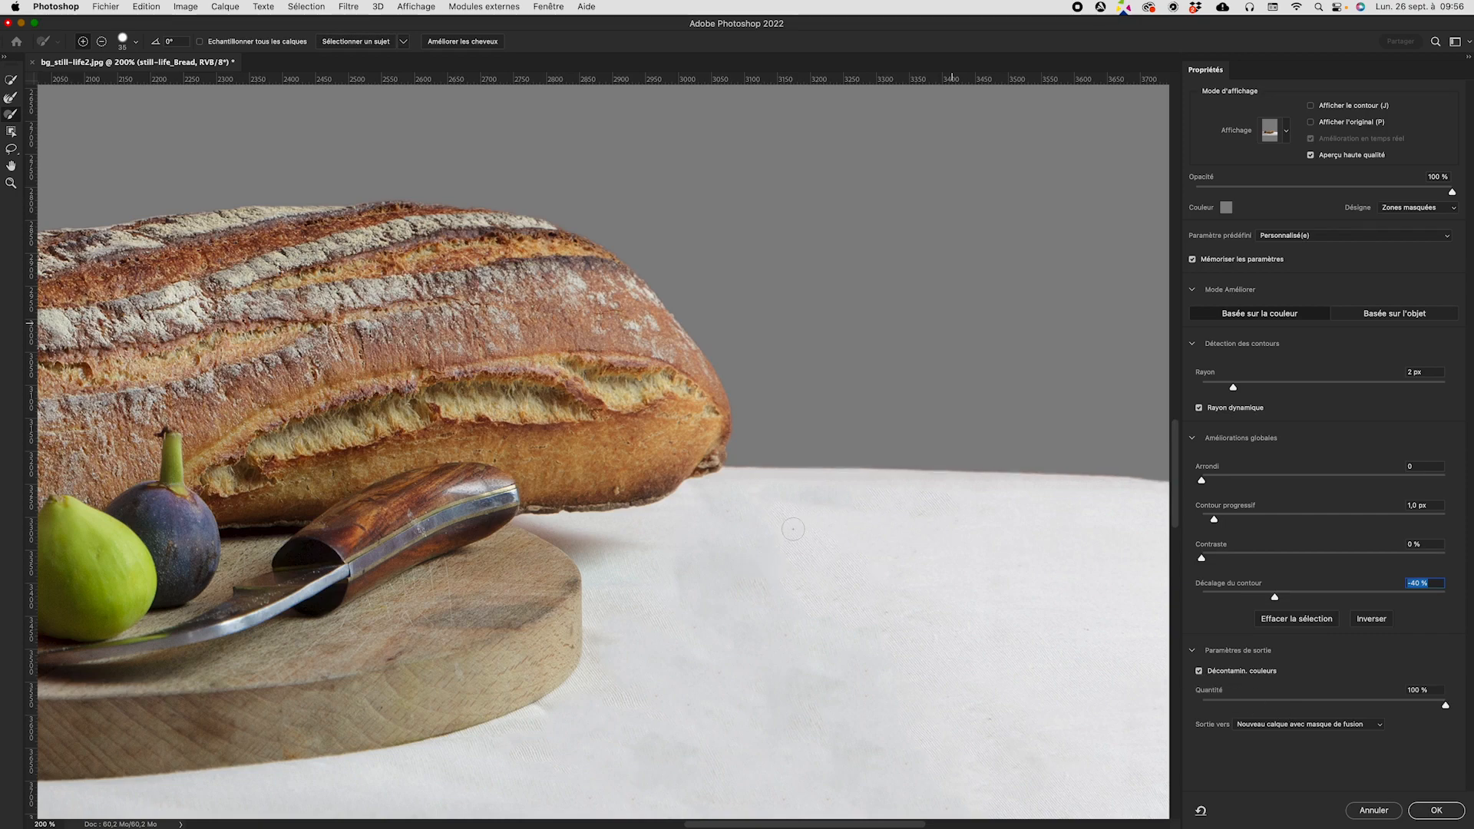
{"action": "left_click_drag", "start_coordinate": [347, 453], "coordinate": [1303, 428]}
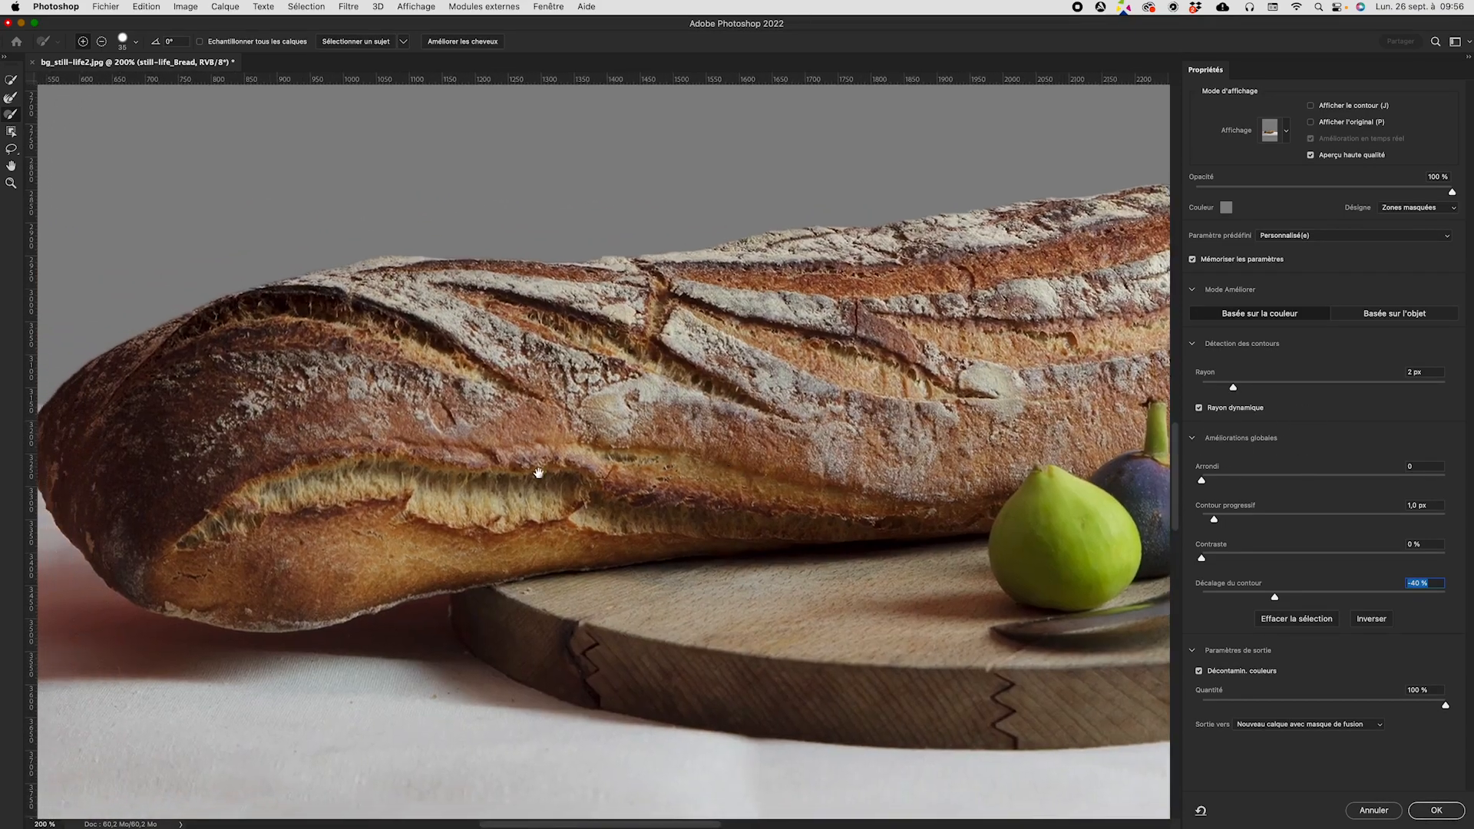
{"action": "left_click_drag", "start_coordinate": [537, 471], "coordinate": [1132, 429]}
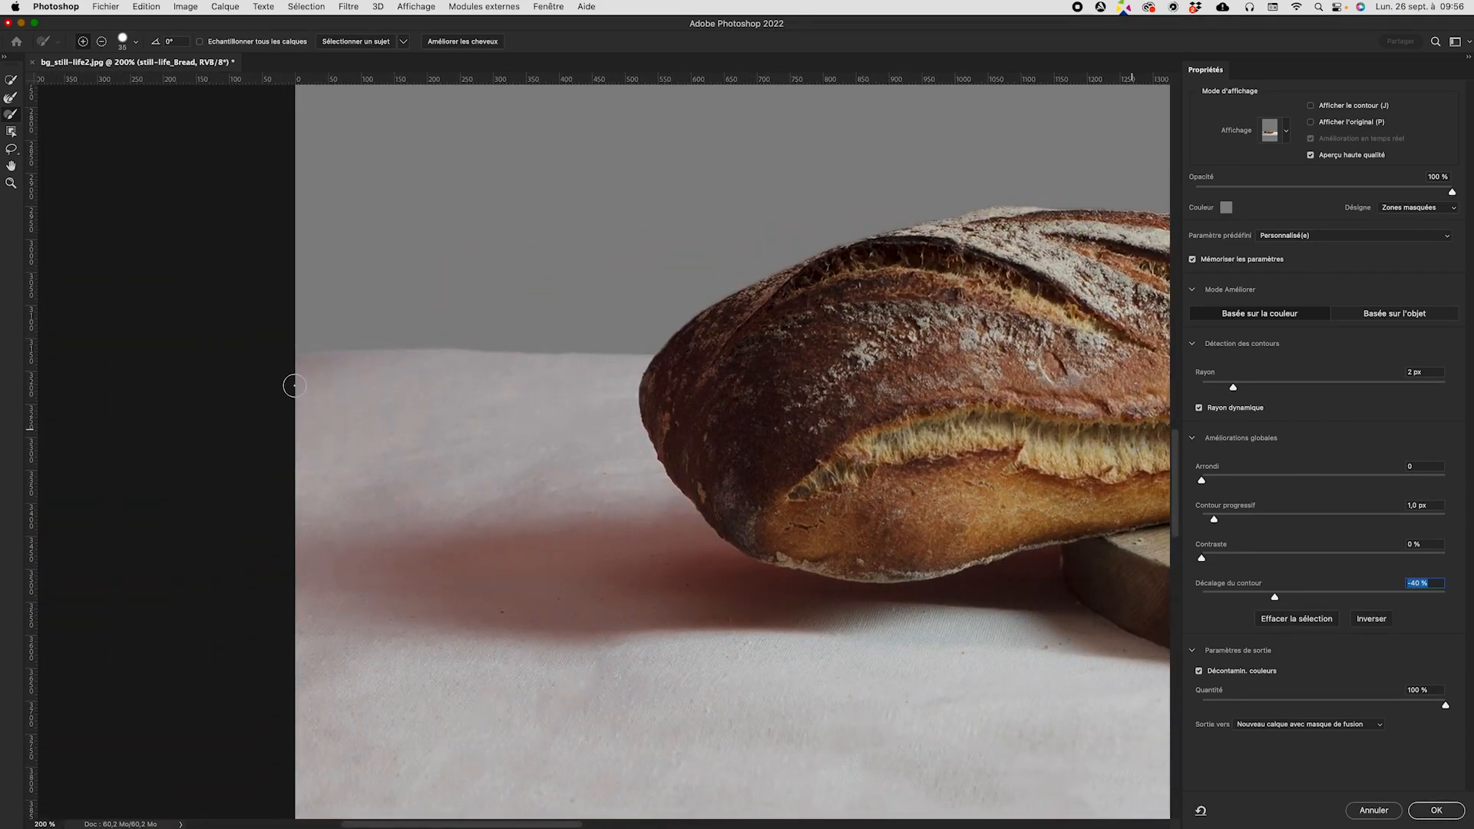
{"action": "left_click", "coordinate": [1199, 672]}
{"action": "left_click", "coordinate": [1199, 672]}
{"action": "left_click_drag", "start_coordinate": [872, 388], "coordinate": [174, 268]}
{"action": "left_click_drag", "start_coordinate": [1017, 332], "coordinate": [283, 339]}
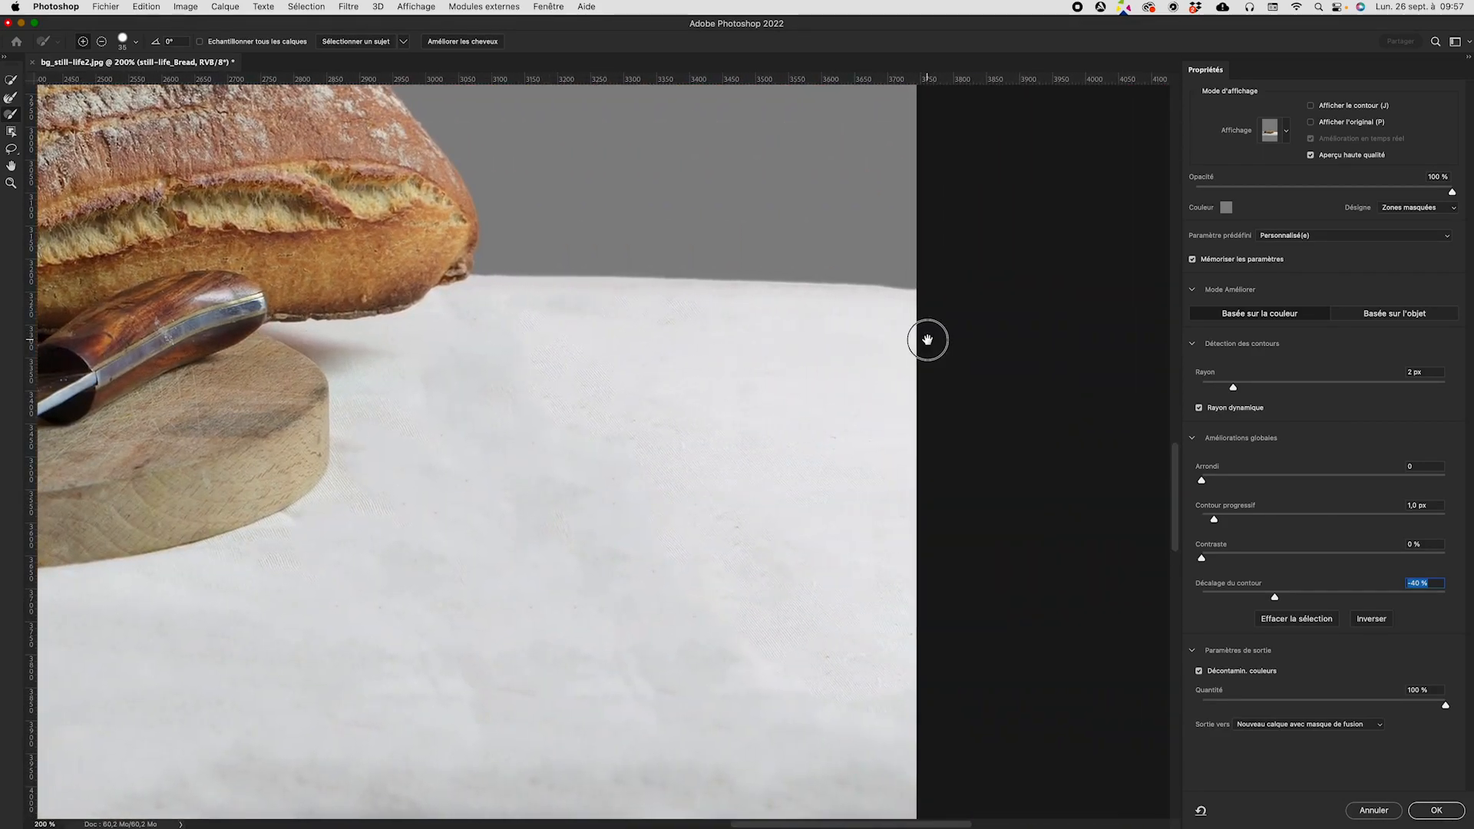
{"action": "left_click_drag", "start_coordinate": [341, 324], "coordinate": [963, 335]}
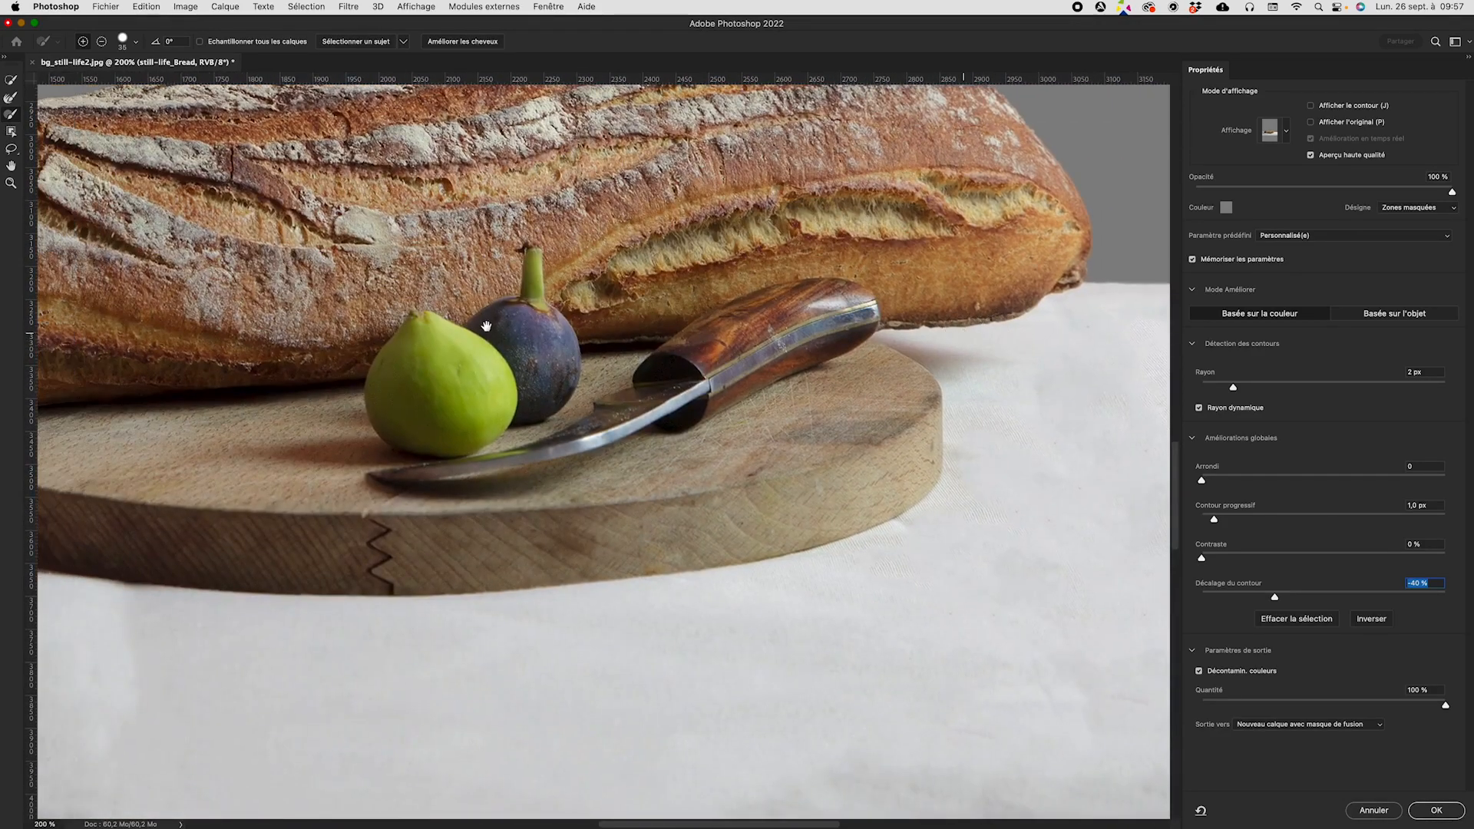
{"action": "left_click_drag", "start_coordinate": [488, 326], "coordinate": [1040, 313]}
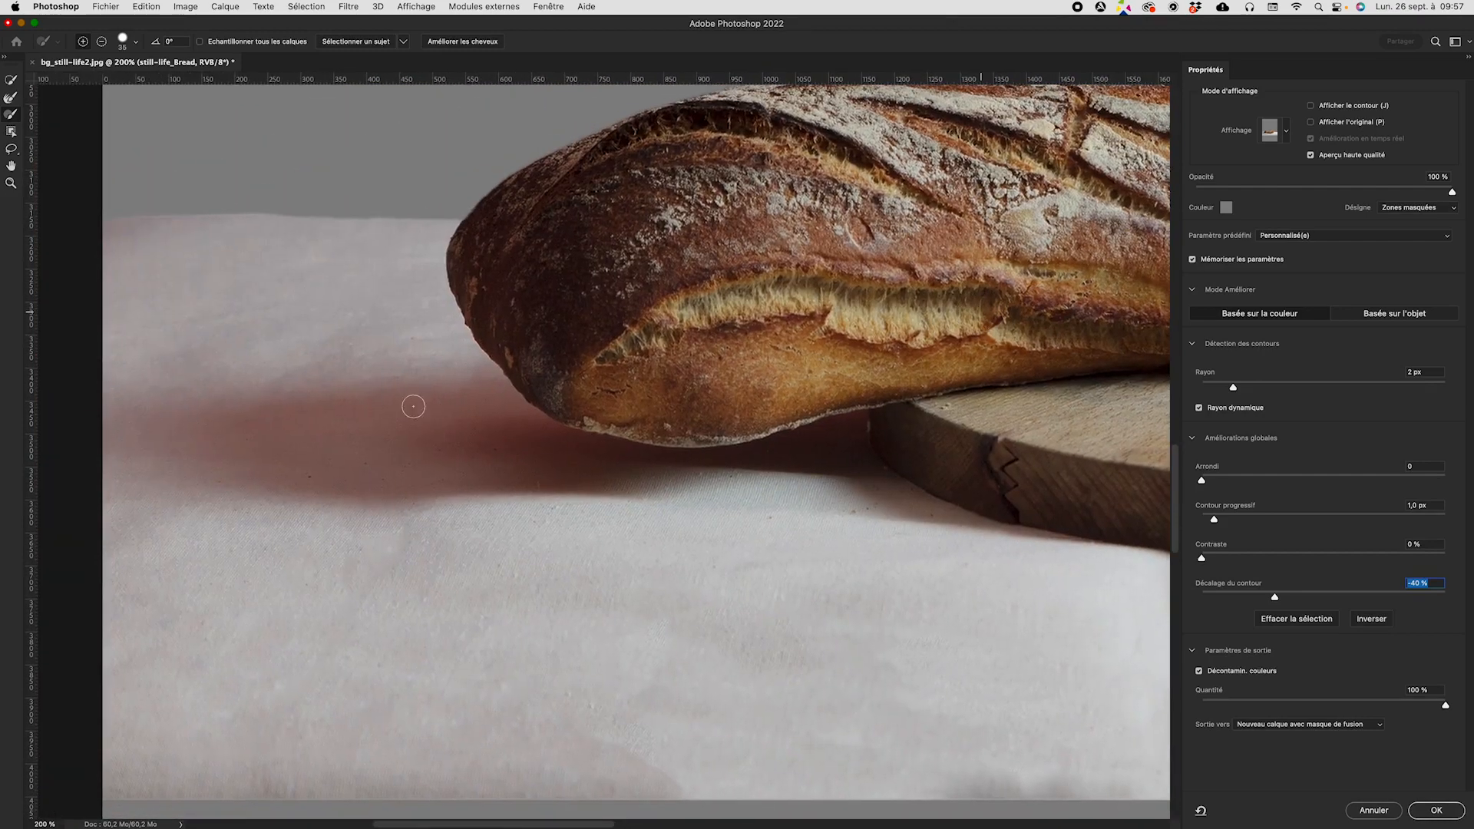
{"action": "scroll", "coordinate": [723, 429], "scroll_direction": "down", "scroll_amount": 3}
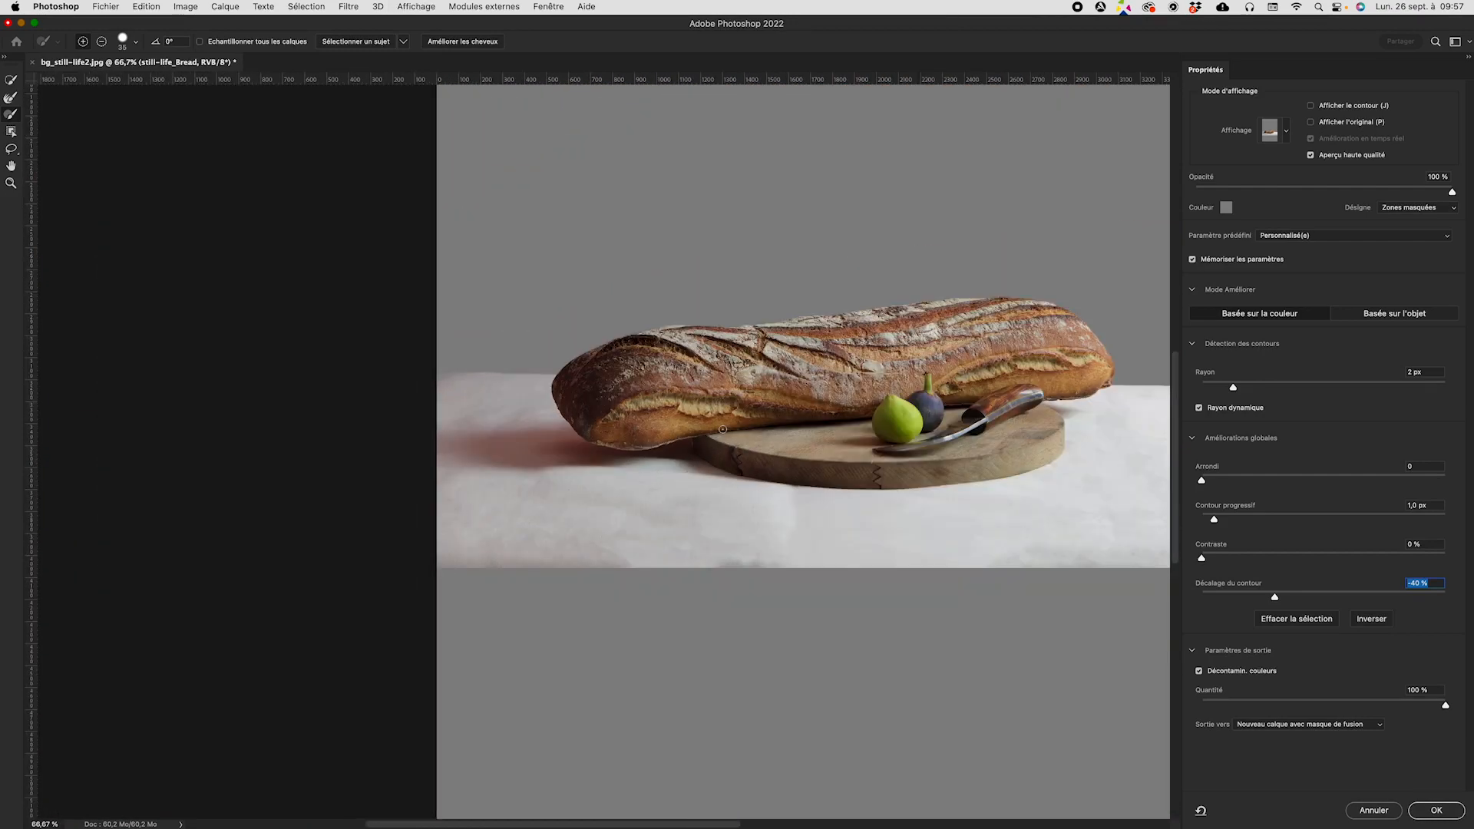
{"action": "left_click_drag", "start_coordinate": [945, 419], "coordinate": [749, 419]}
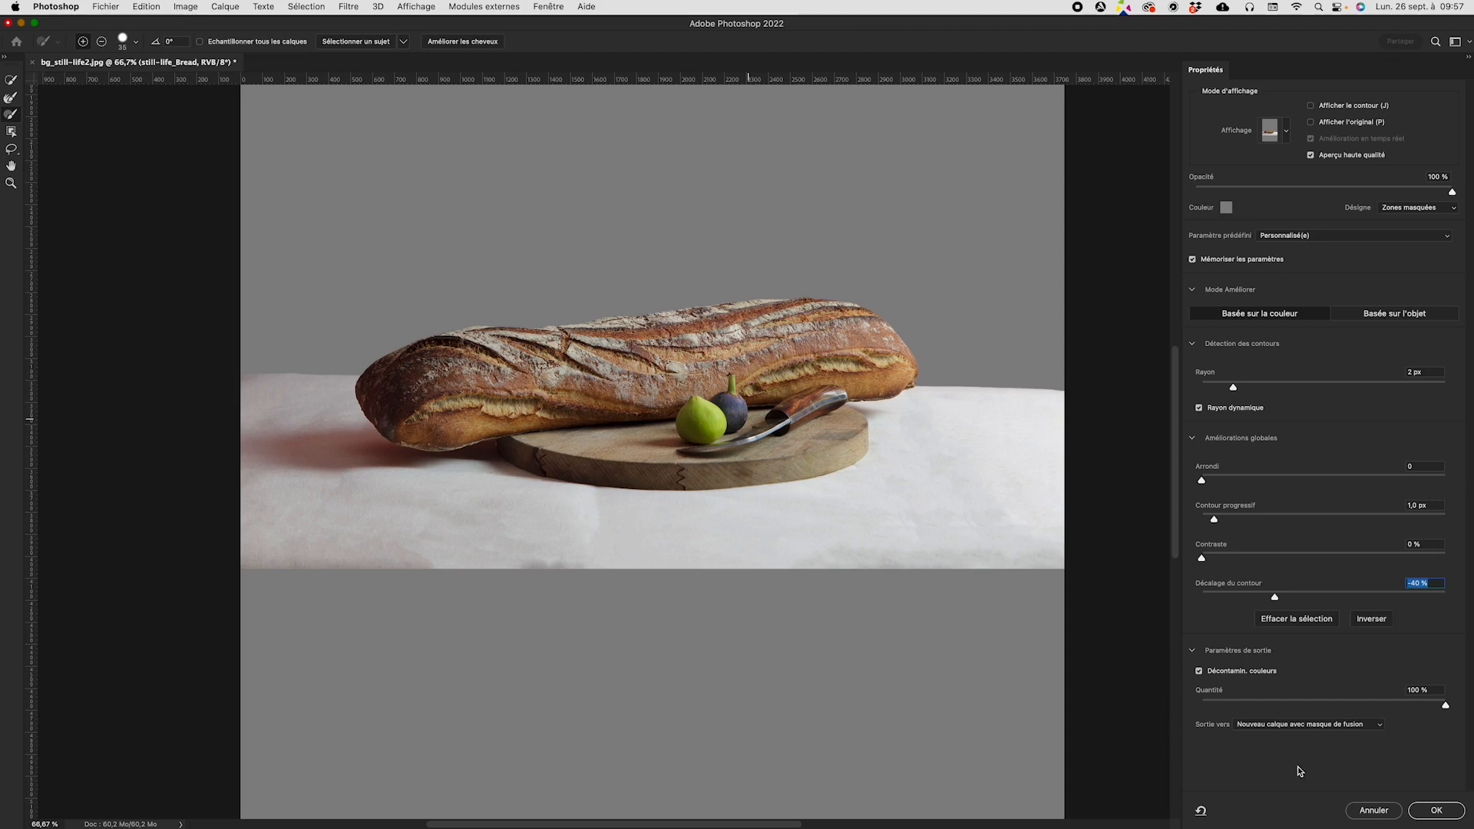
Output the refined selection to a new layer with a layer mask and activate the Move tool
{"action": "left_click", "coordinate": [1312, 725]}
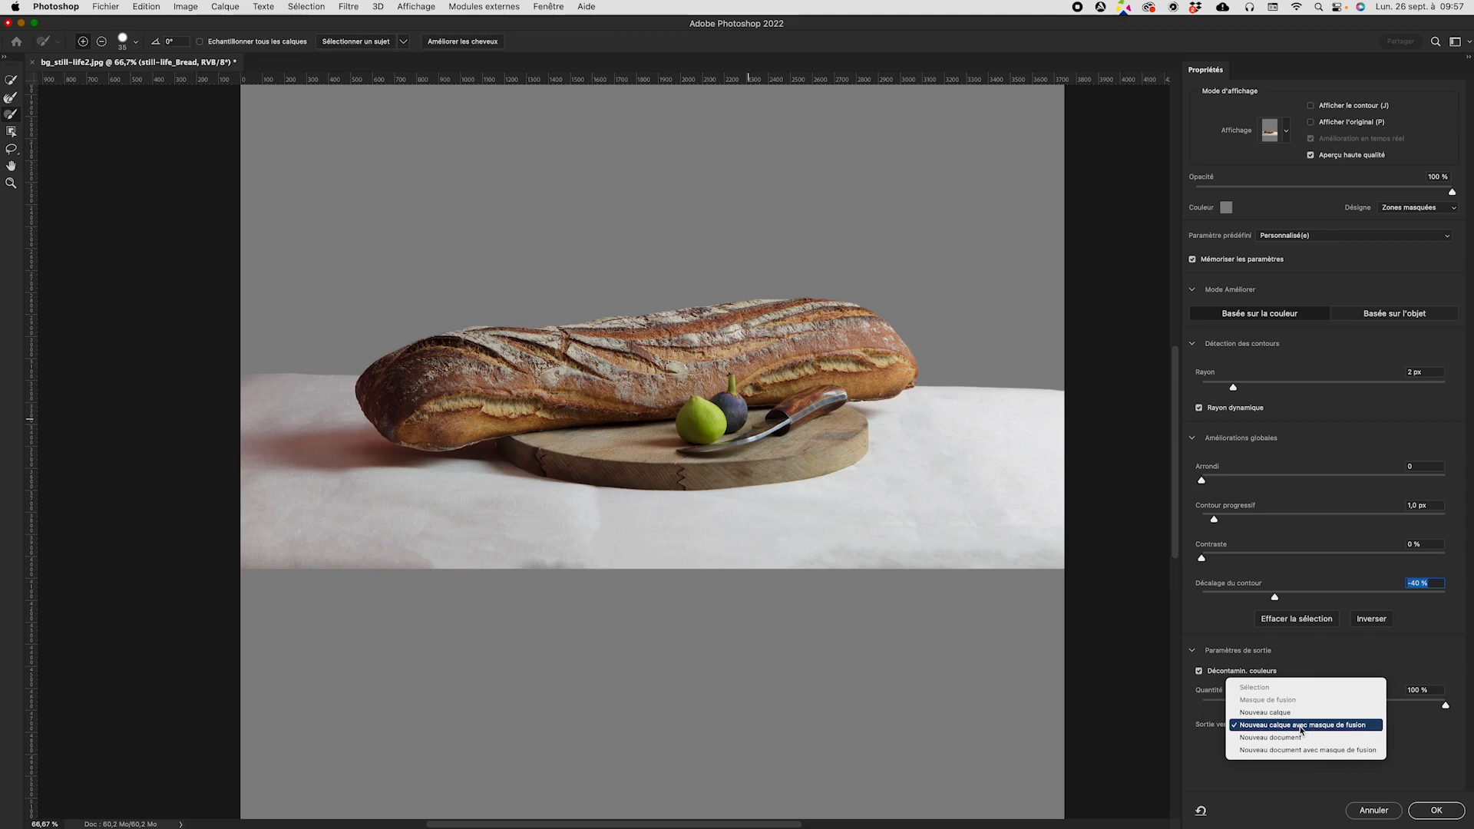
{"action": "left_click", "coordinate": [1302, 726]}
{"action": "left_click", "coordinate": [1442, 815]}
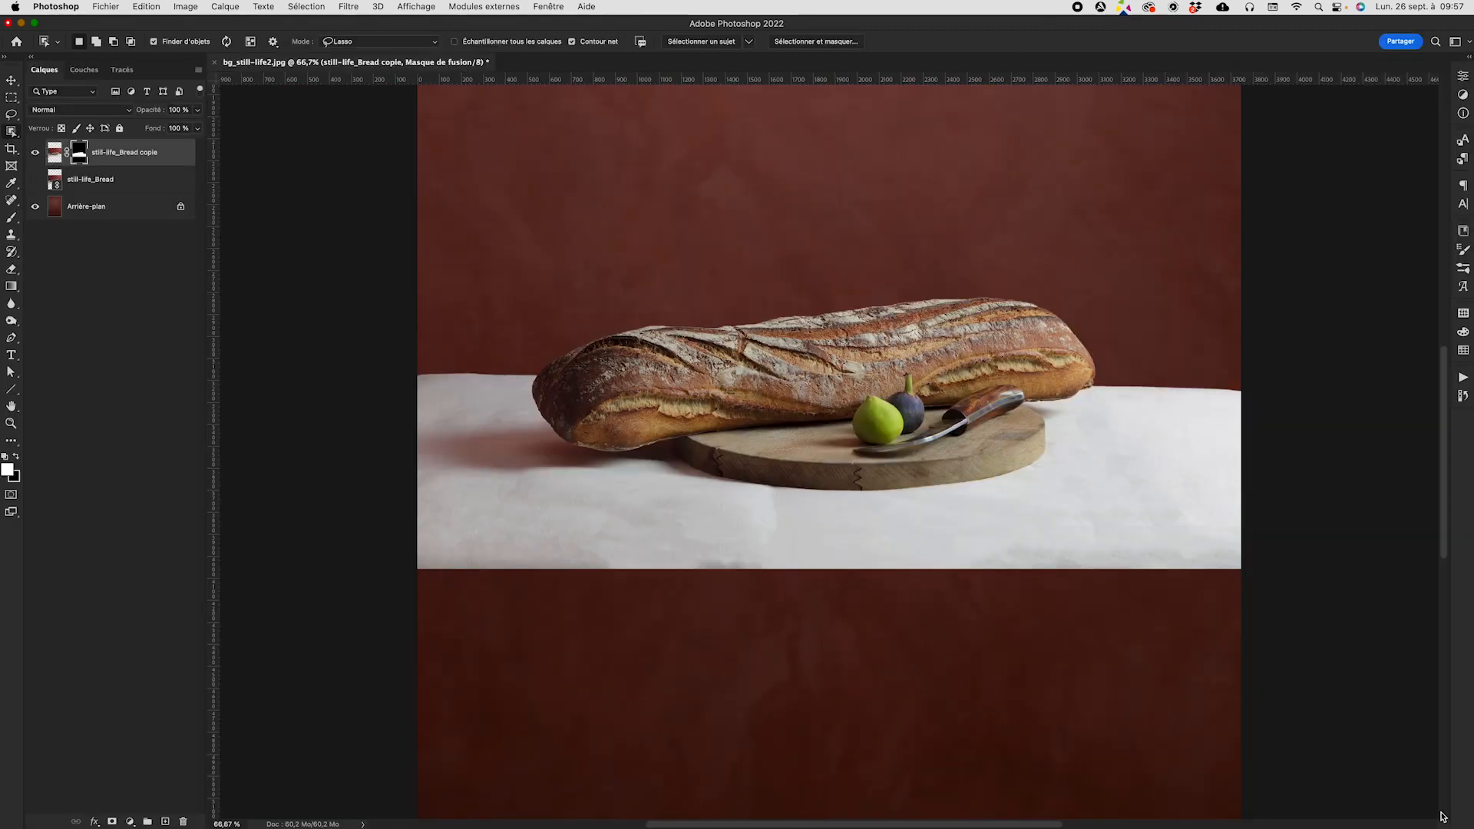
{"action": "key", "text": "super+minus"}
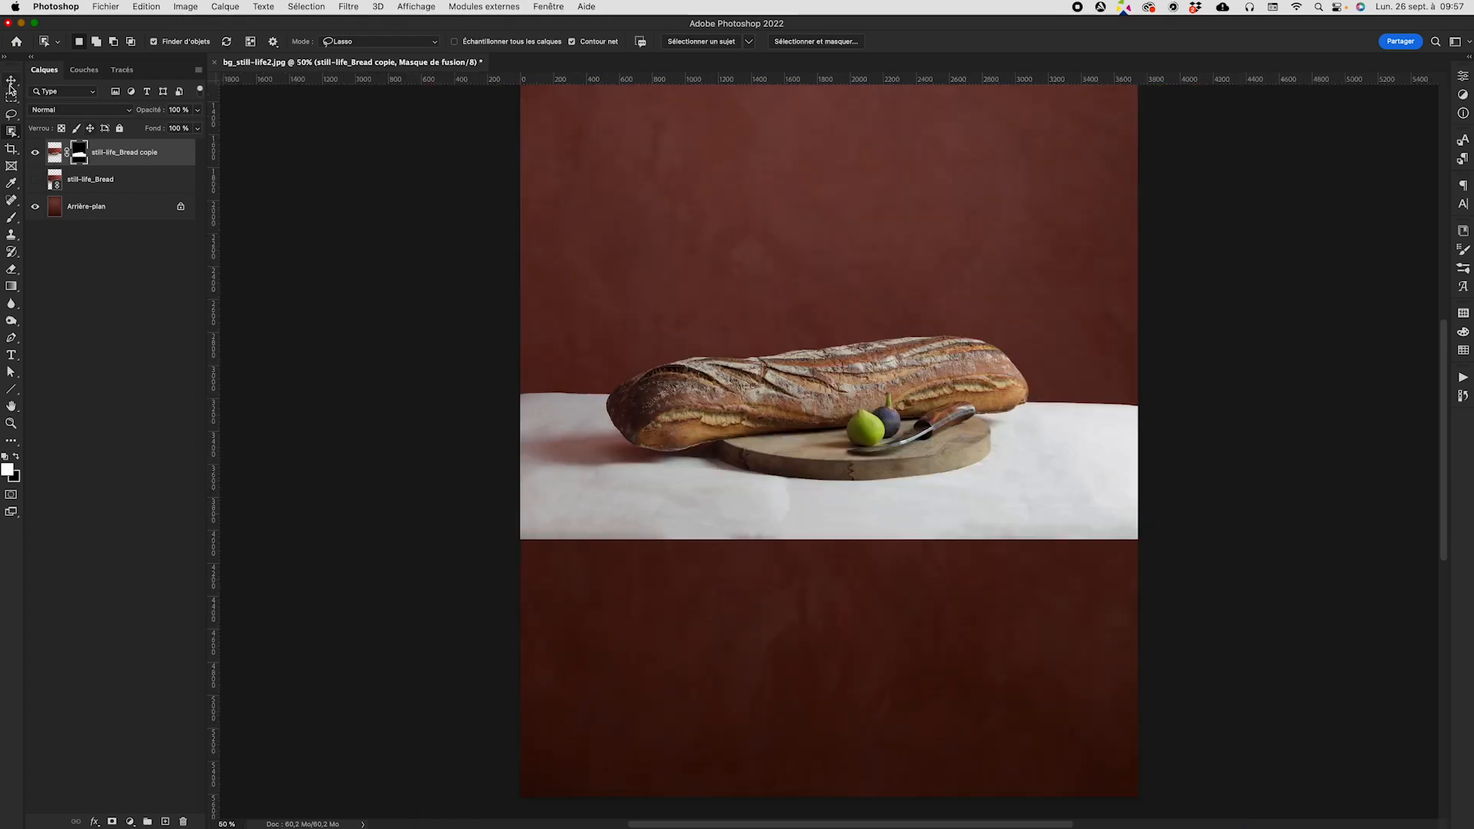
{"action": "left_click", "coordinate": [11, 81]}
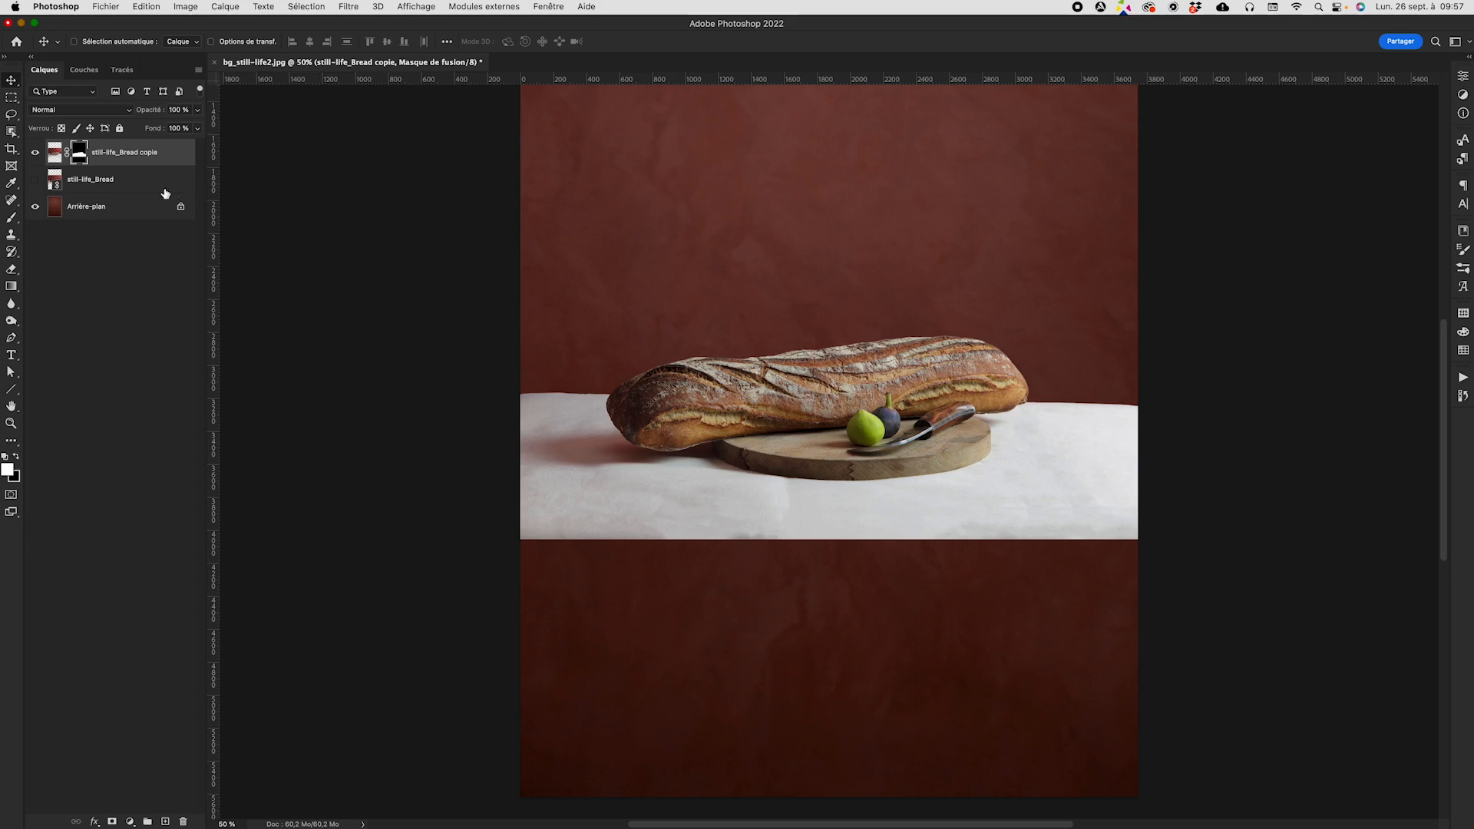
Try deleting the hidden original still-life_Bread layer and renaming its masked copy to still-life_Bread
{"action": "left_click", "coordinate": [140, 185]}
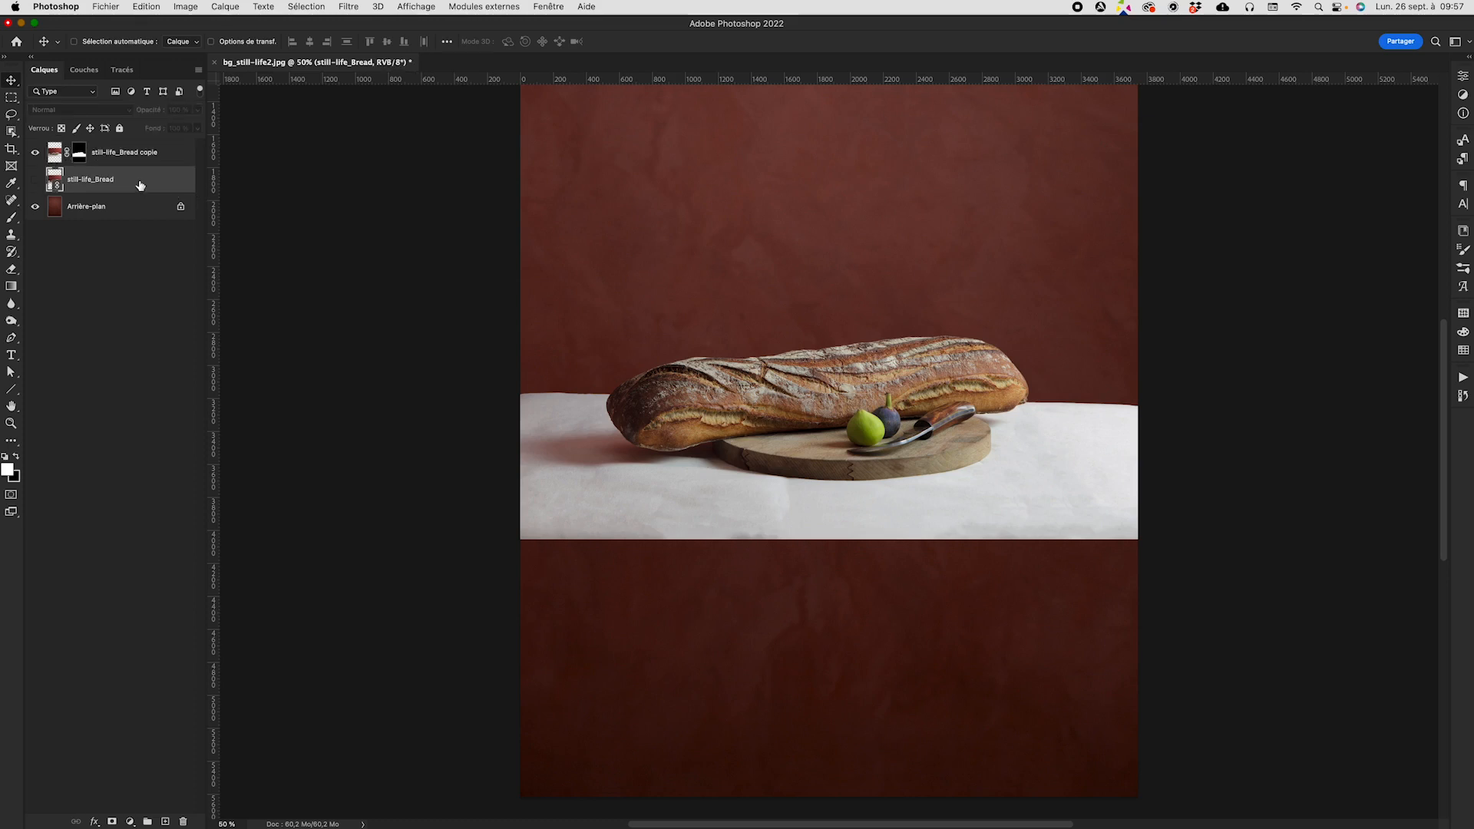
{"action": "key", "text": "BackSpace"}
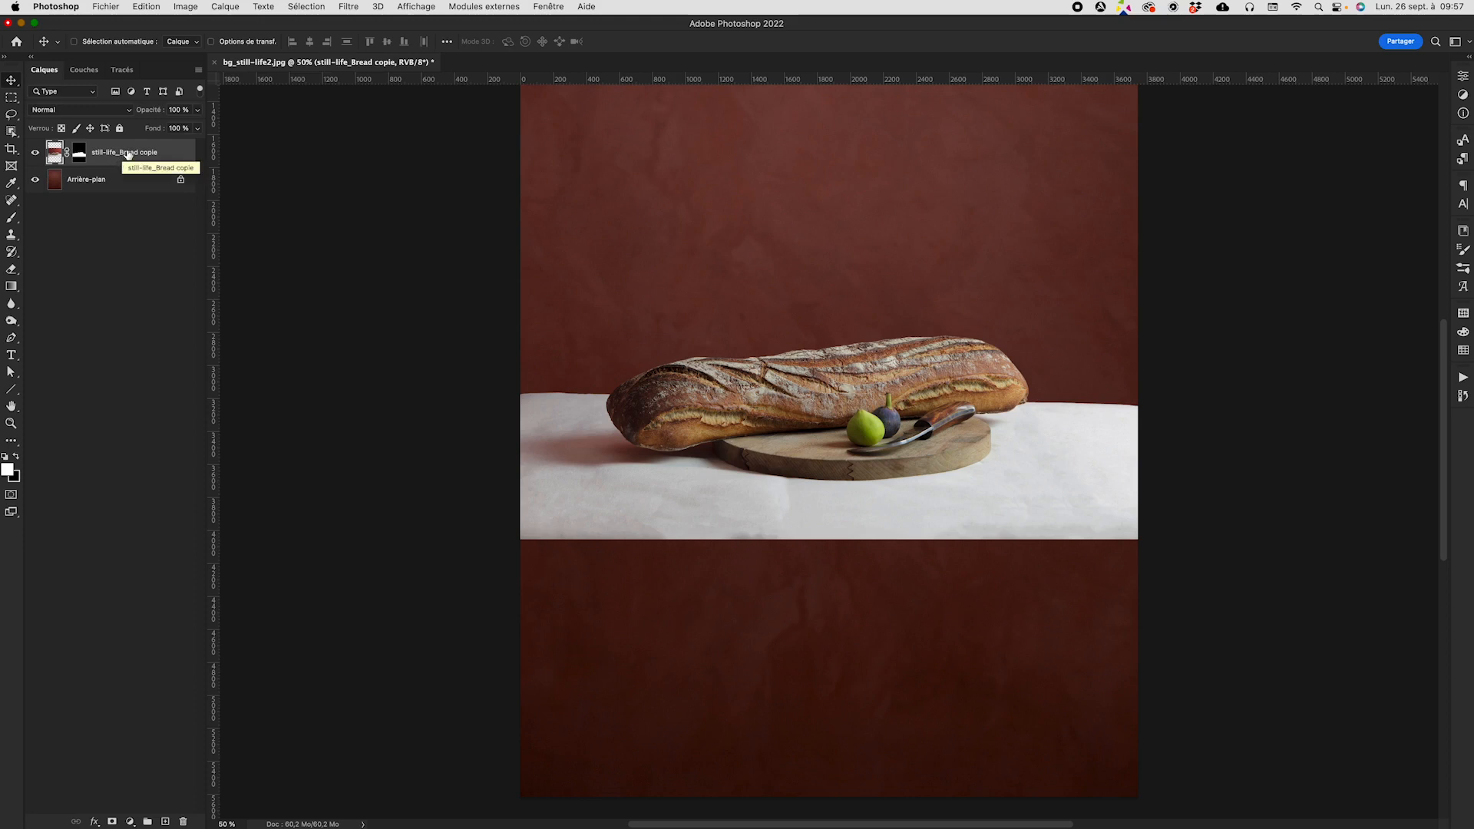
{"action": "double_click", "coordinate": [127, 152]}
{"action": "left_click", "coordinate": [141, 152]}
{"action": "left_click_drag", "start_coordinate": [140, 152], "coordinate": [187, 159]}
{"action": "key", "text": "BackSpace"}
{"action": "key", "text": "Return"}
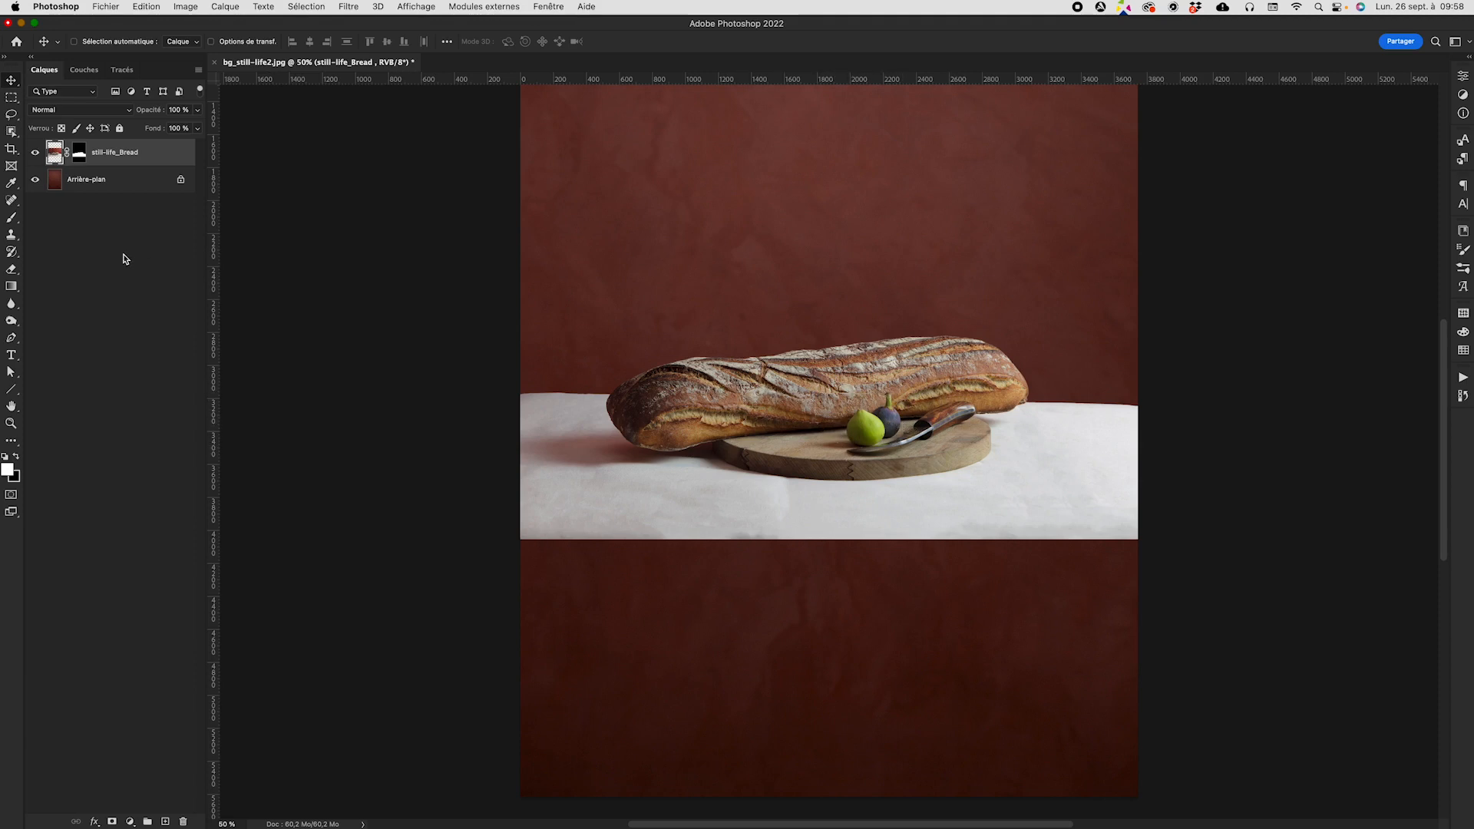
Undo the renaming of the masked layer and the deletion of the original still-life_Bread layer
{"action": "left_click", "coordinate": [80, 154]}
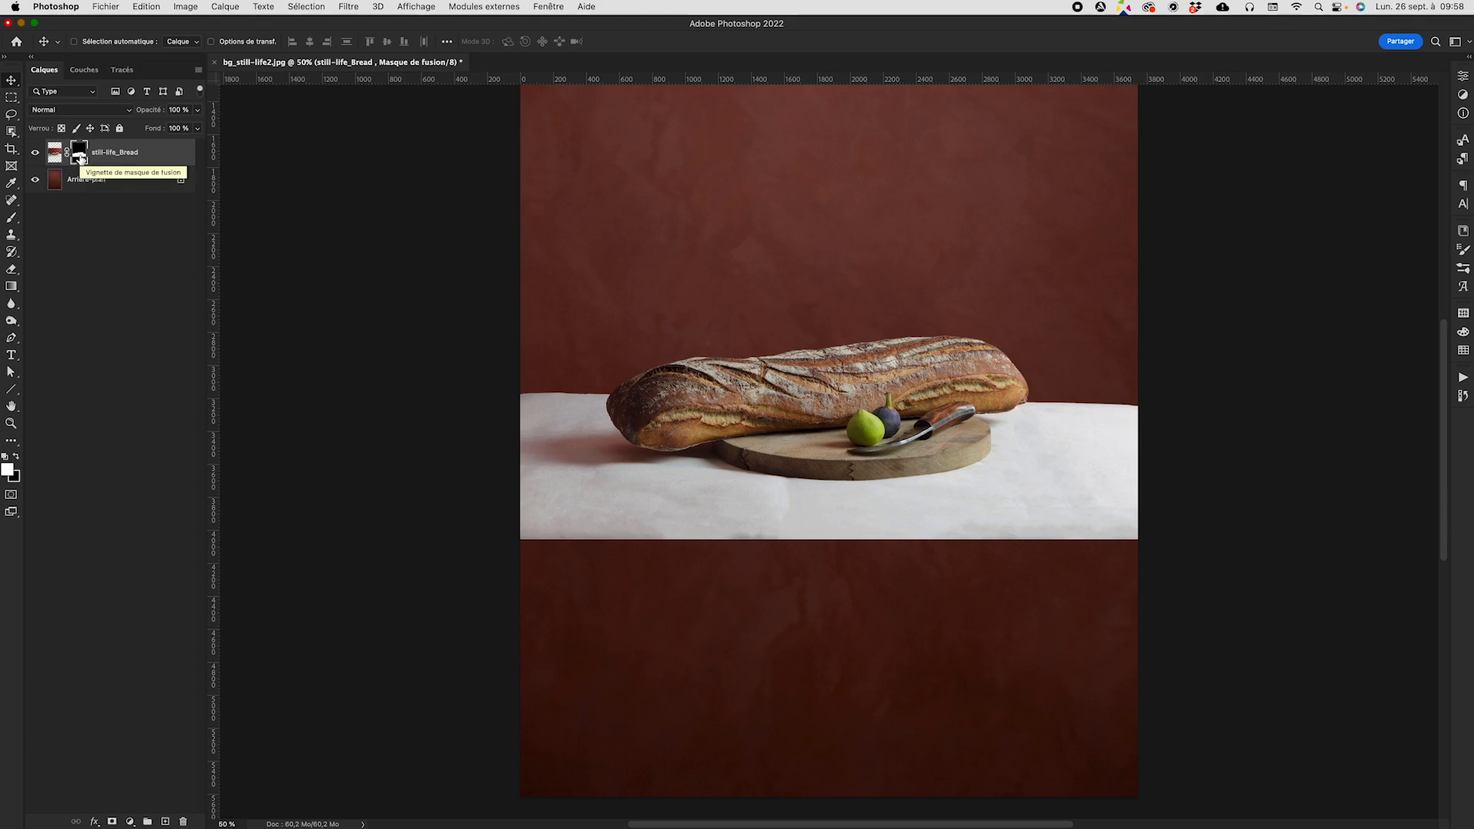
{"action": "key", "text": "super+z"}
{"action": "key", "text": "super+z"}
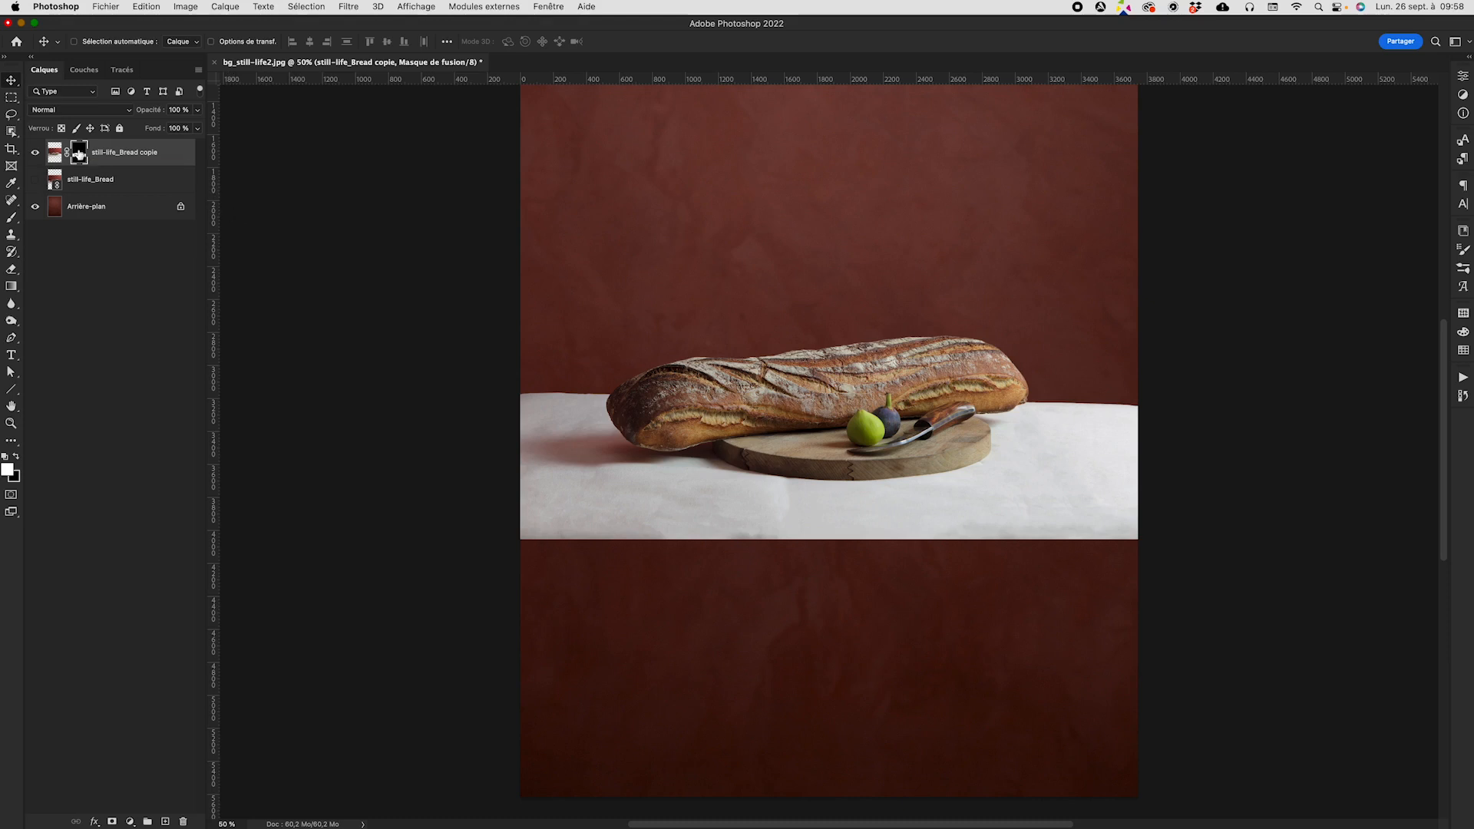
Duplicate the copy's mask onto the original still-life_Bread smart object, show that layer, and delete the still-life_Bread copie layer
{"action": "left_click_drag", "start_coordinate": [82, 159], "coordinate": [82, 178]}
{"action": "left_click", "coordinate": [34, 152]}
{"action": "left_click", "coordinate": [35, 178]}
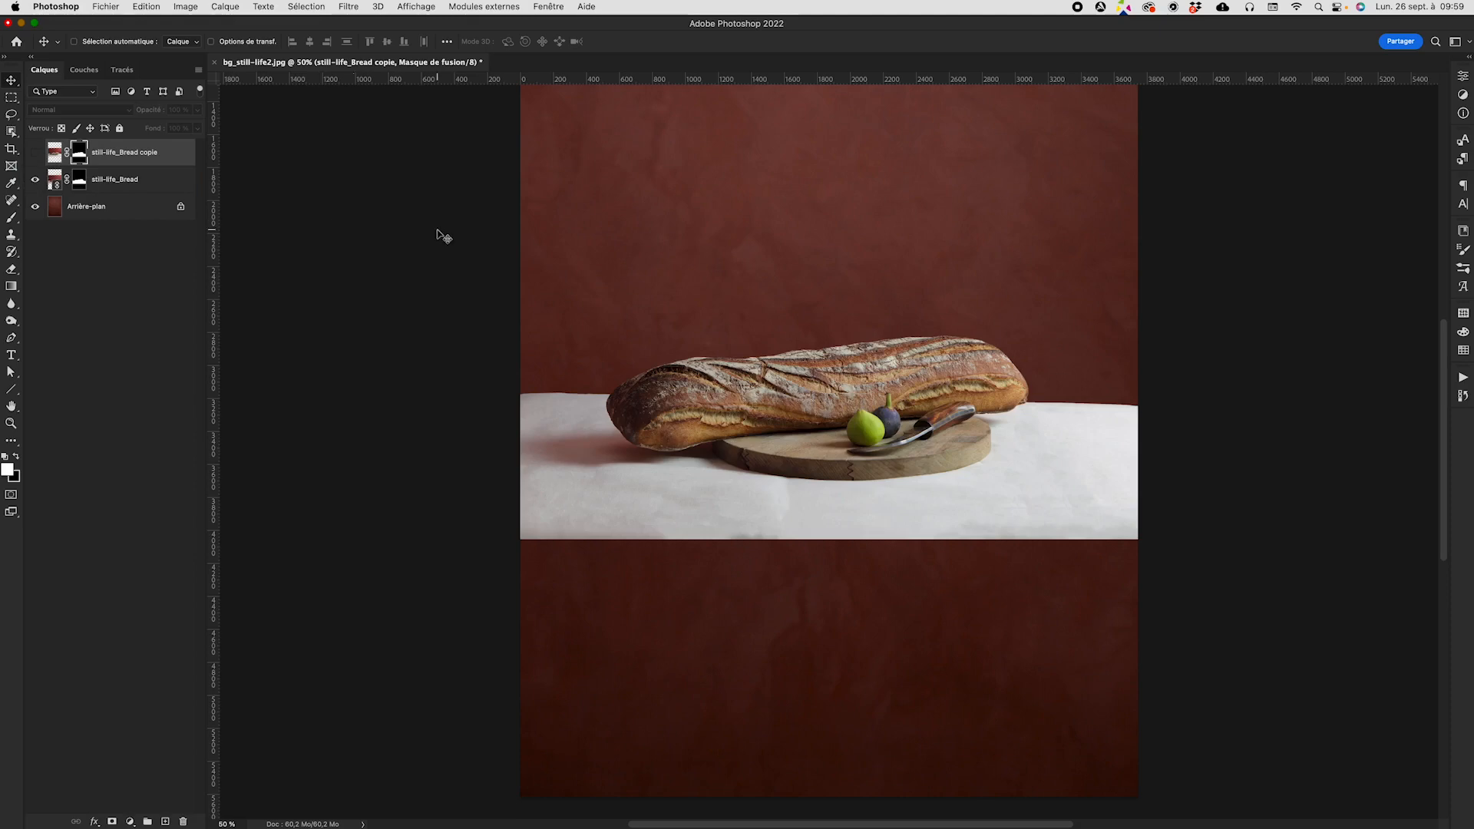
{"action": "left_click", "coordinate": [159, 152]}
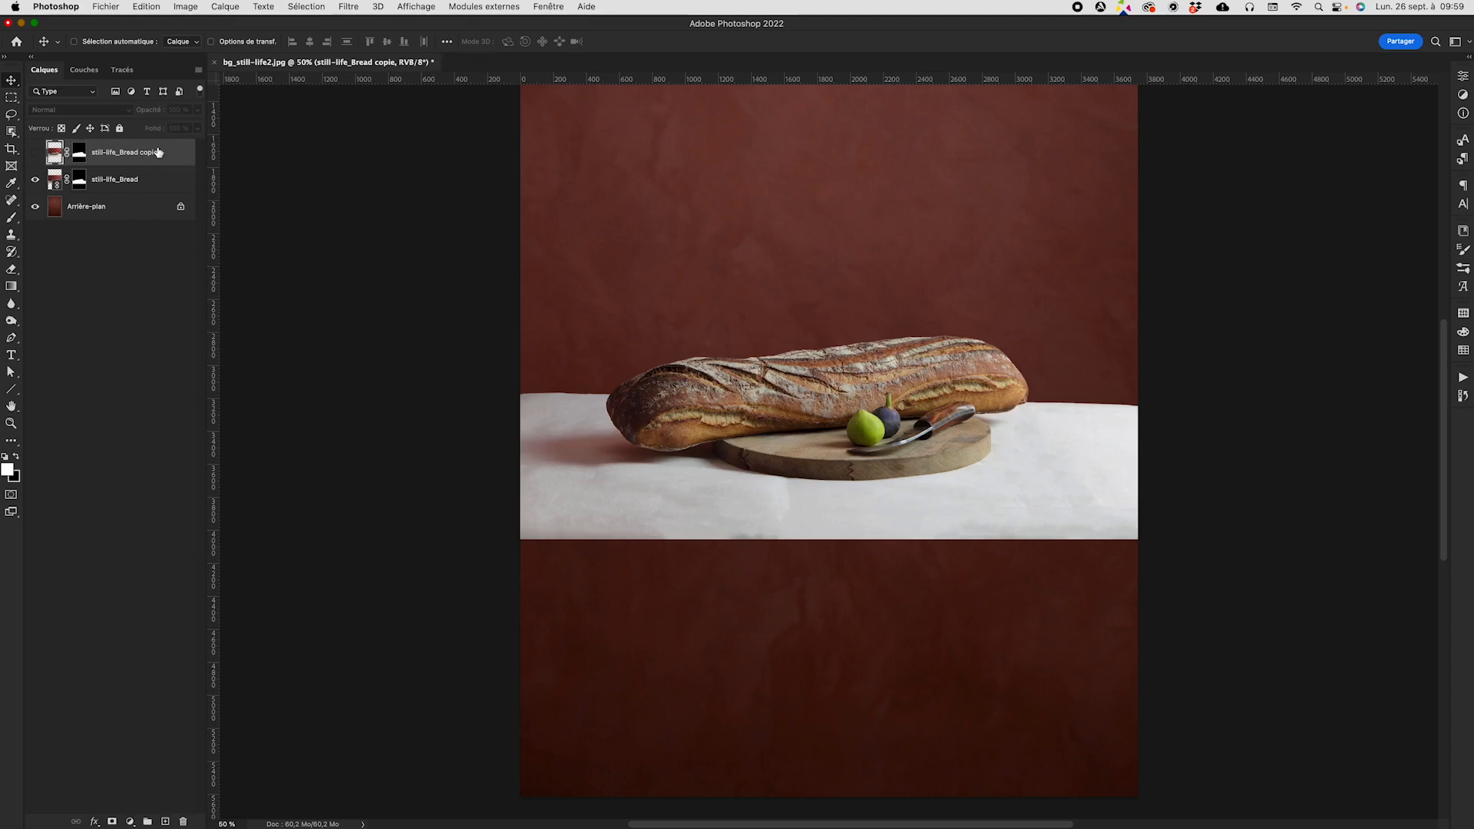
{"action": "key", "text": "Delete"}
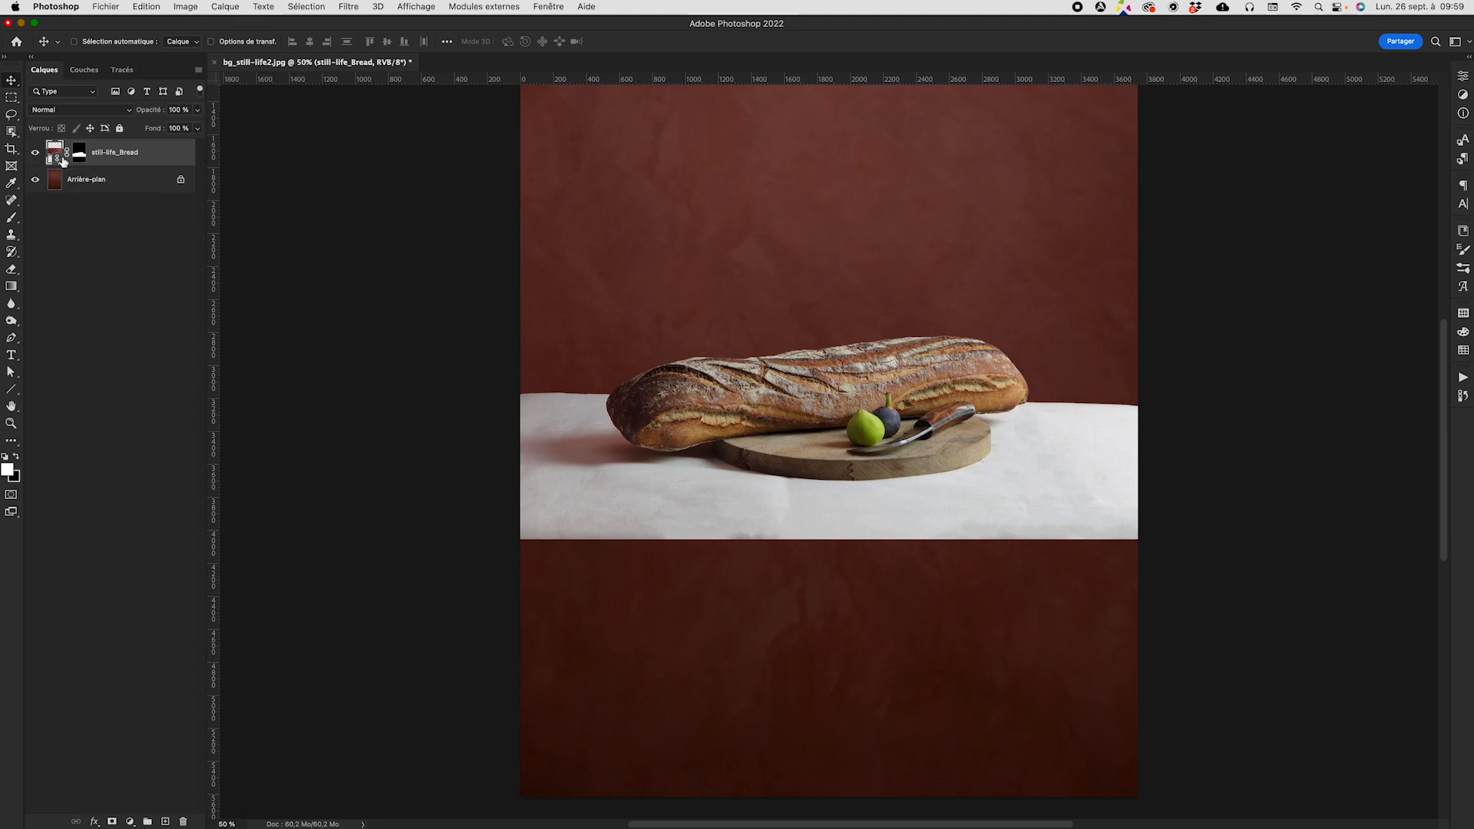
Scale the still-life_Bread layer proportionally to 123% about its centre and move it down to the canvas's bottom edge
{"action": "key", "text": "super+minus"}
{"action": "scroll", "coordinate": [833, 322], "scroll_direction": "down", "scroll_amount": 5}
{"action": "scroll", "coordinate": [832, 323], "scroll_direction": "up", "scroll_amount": 10}
{"action": "scroll", "coordinate": [833, 323], "scroll_direction": "down", "scroll_amount": 10}
{"action": "scroll", "coordinate": [831, 322], "scroll_direction": "up", "scroll_amount": 3}
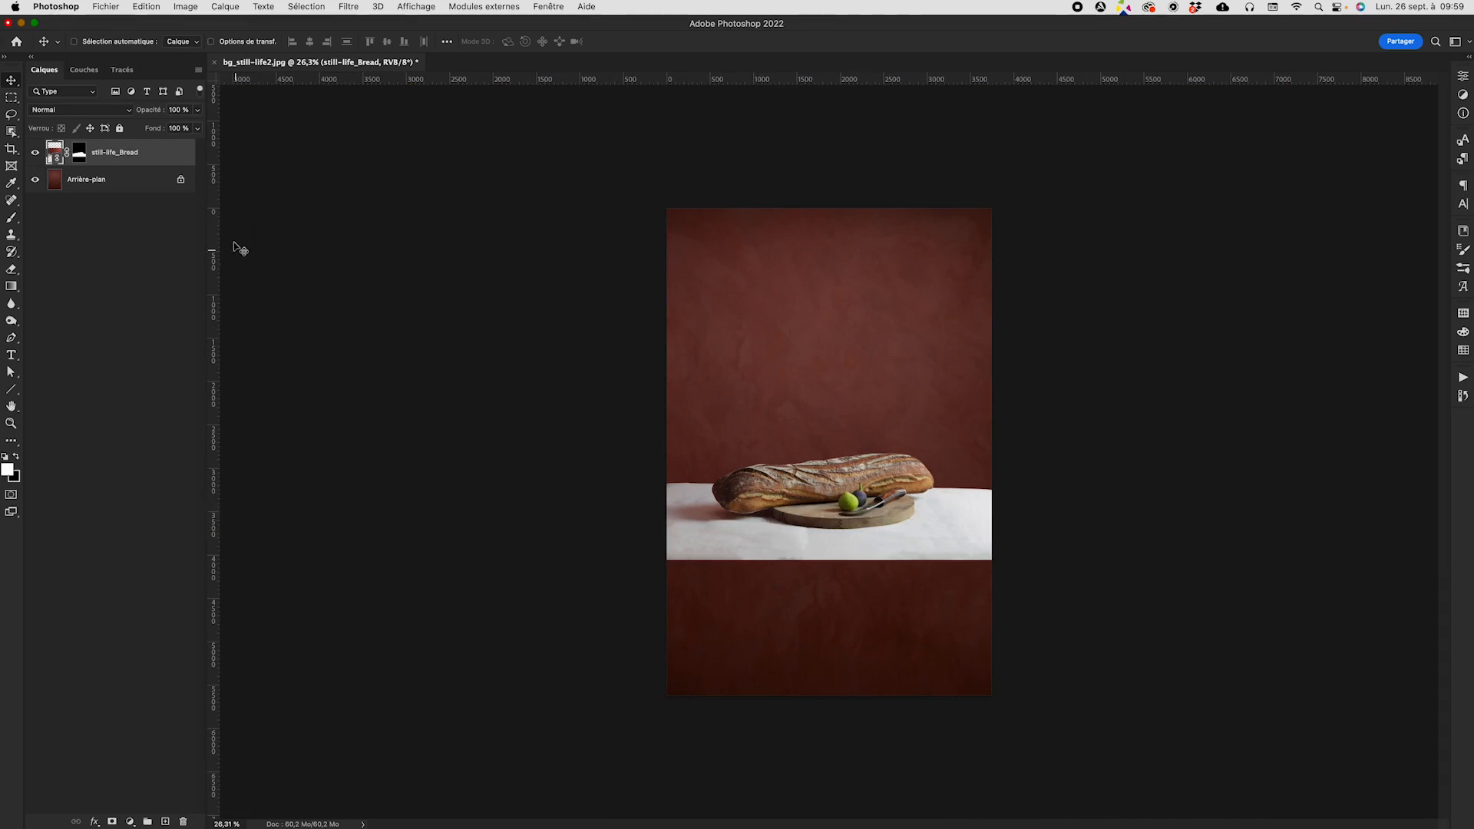
{"action": "key", "text": "super"}
{"action": "left_click", "coordinate": [143, 7]}
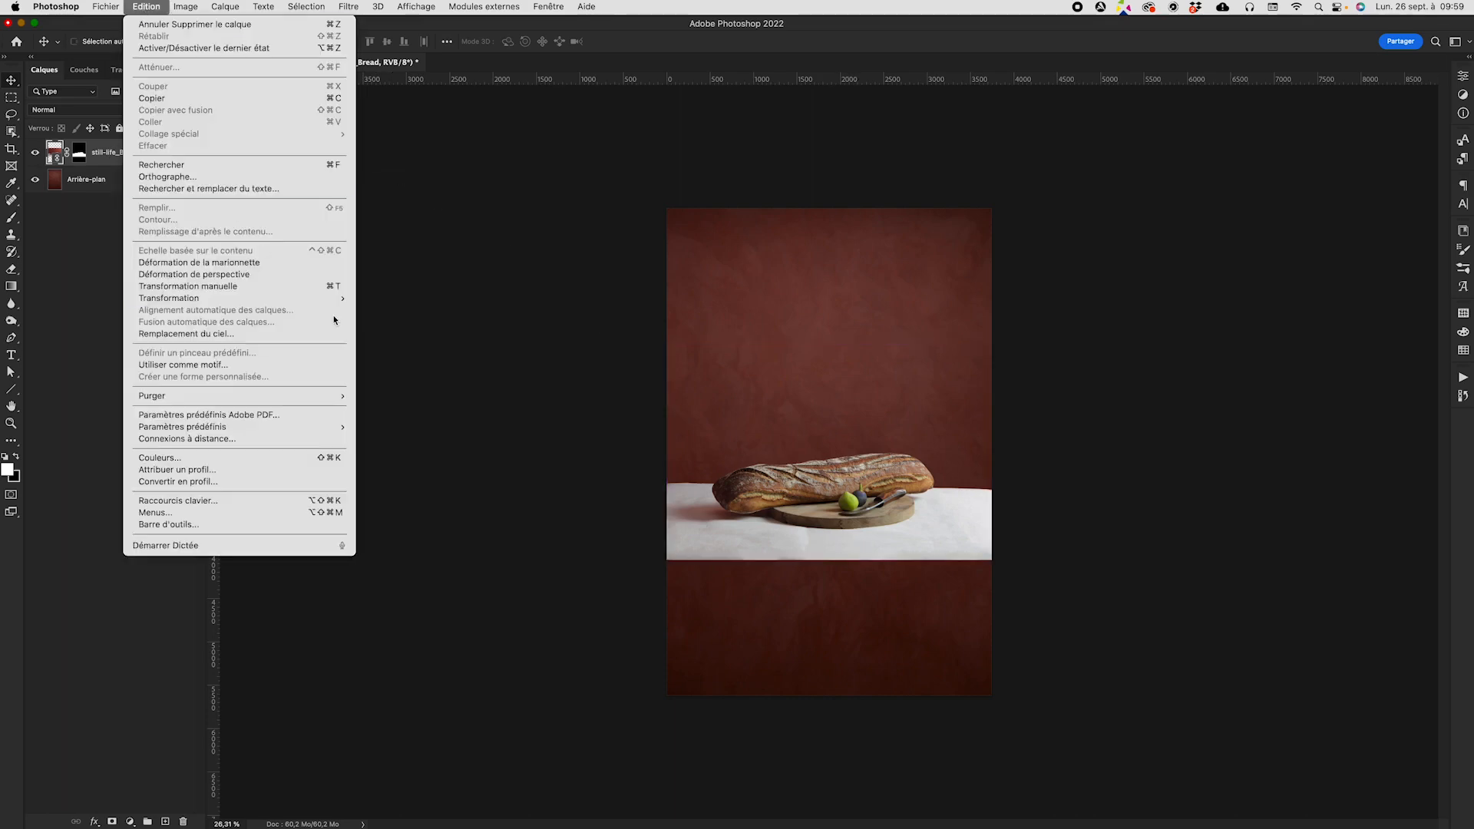
{"action": "left_click", "coordinate": [306, 286]}
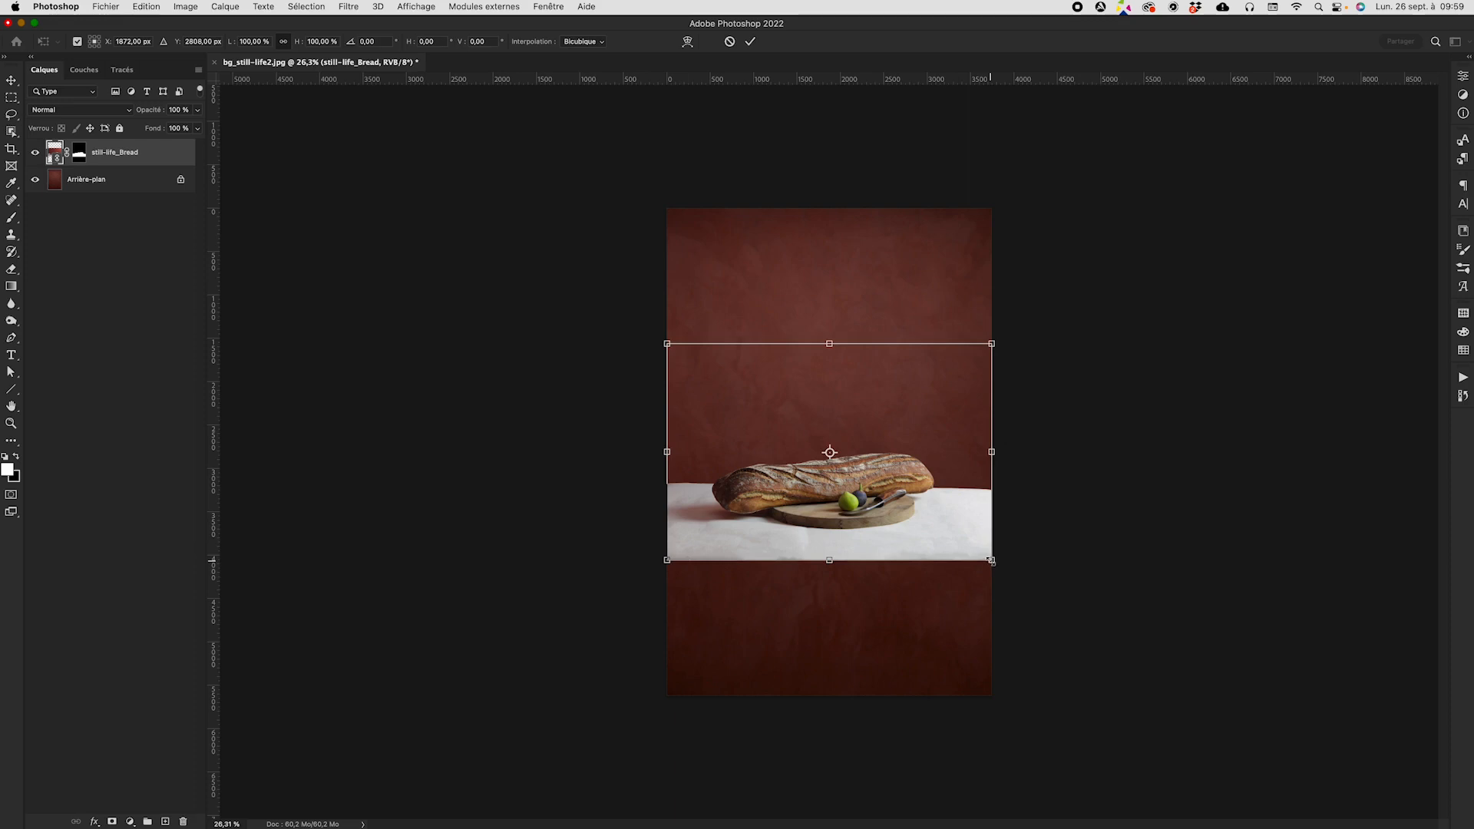
{"action": "left_click_drag", "start_coordinate": [991, 561], "coordinate": [1024, 594]}
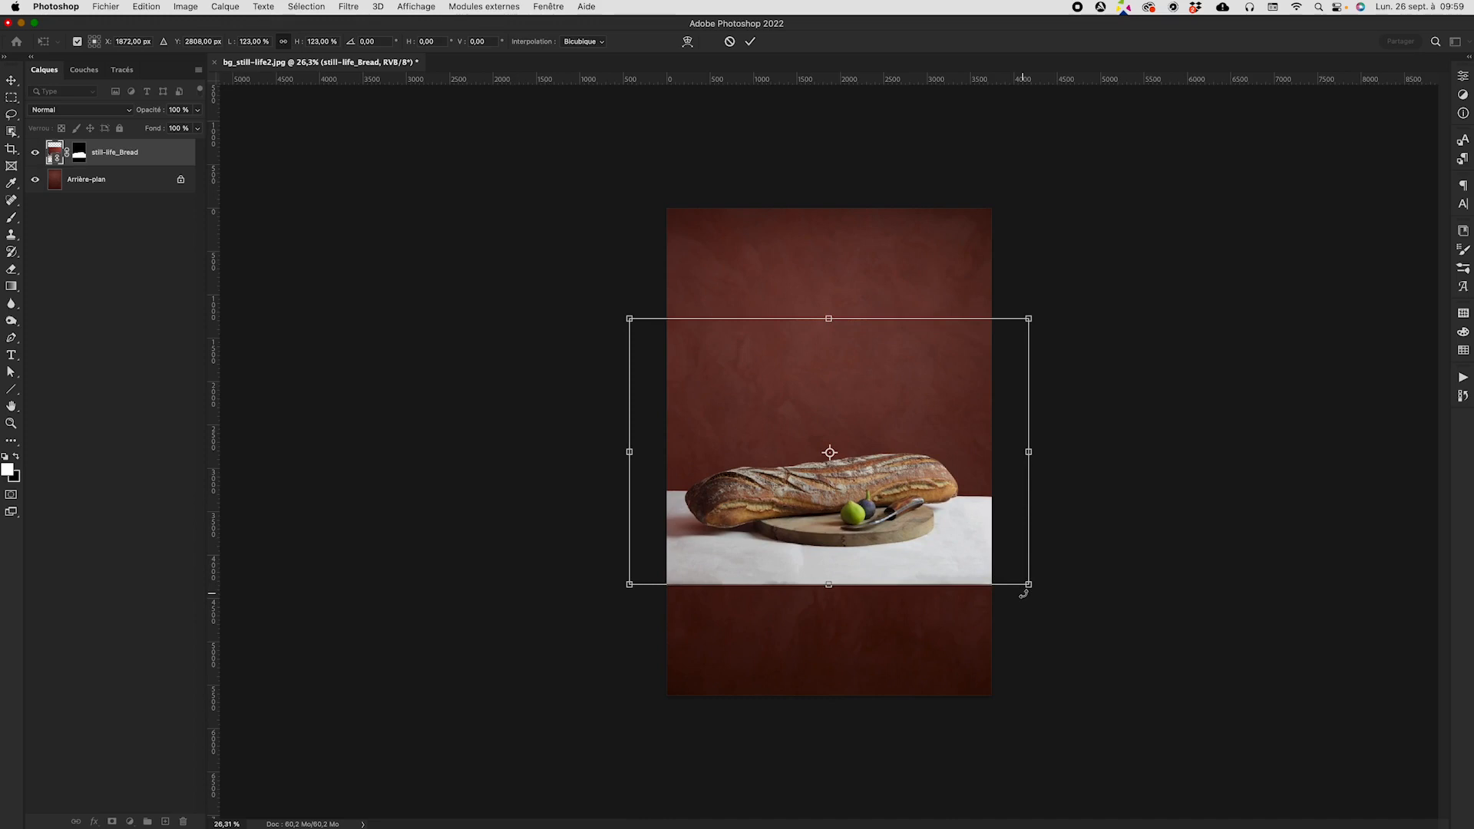
{"action": "key", "text": "Return"}
{"action": "left_click_drag", "start_coordinate": [963, 578], "coordinate": [961, 682]}
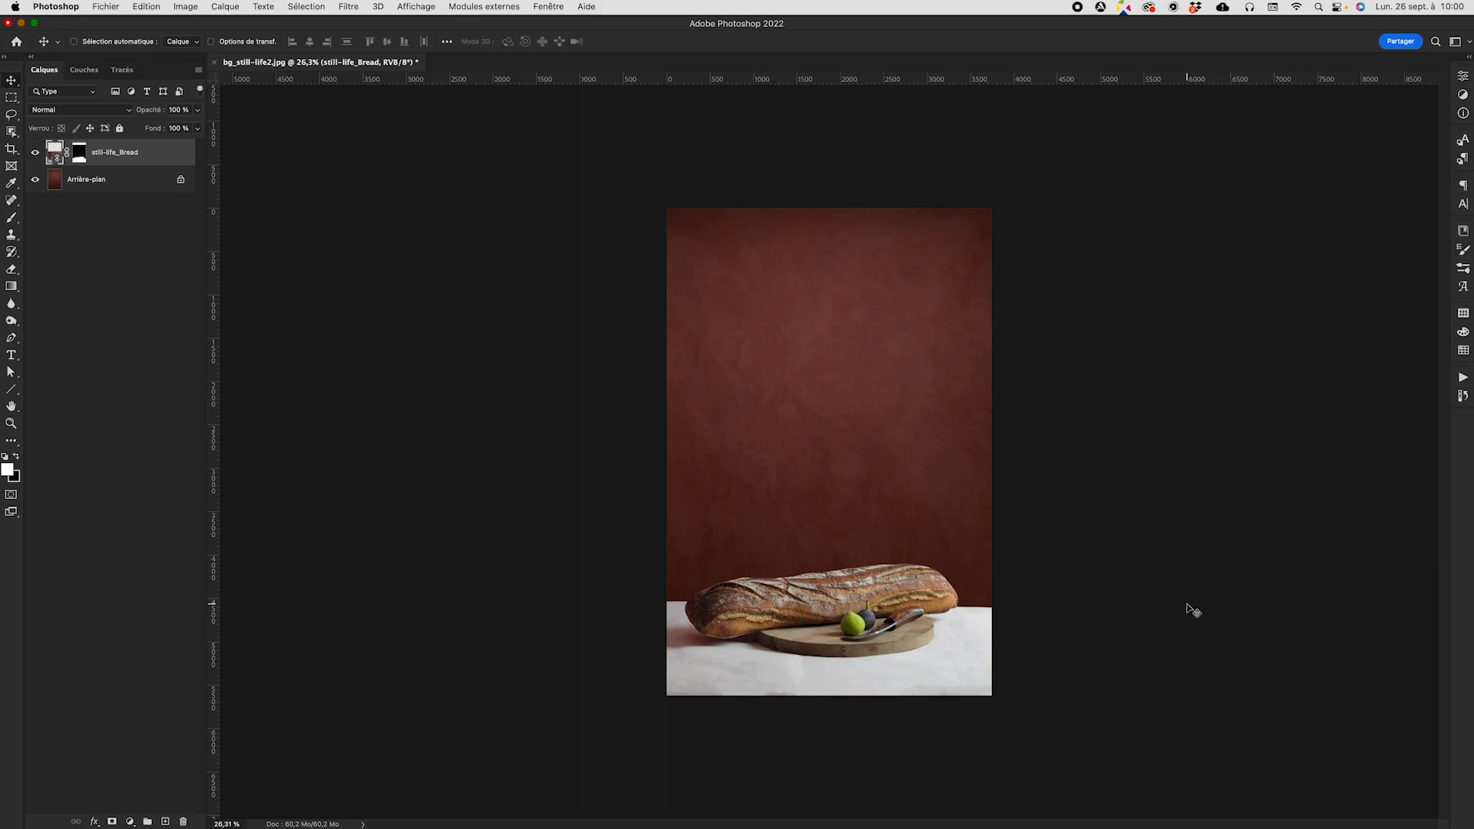